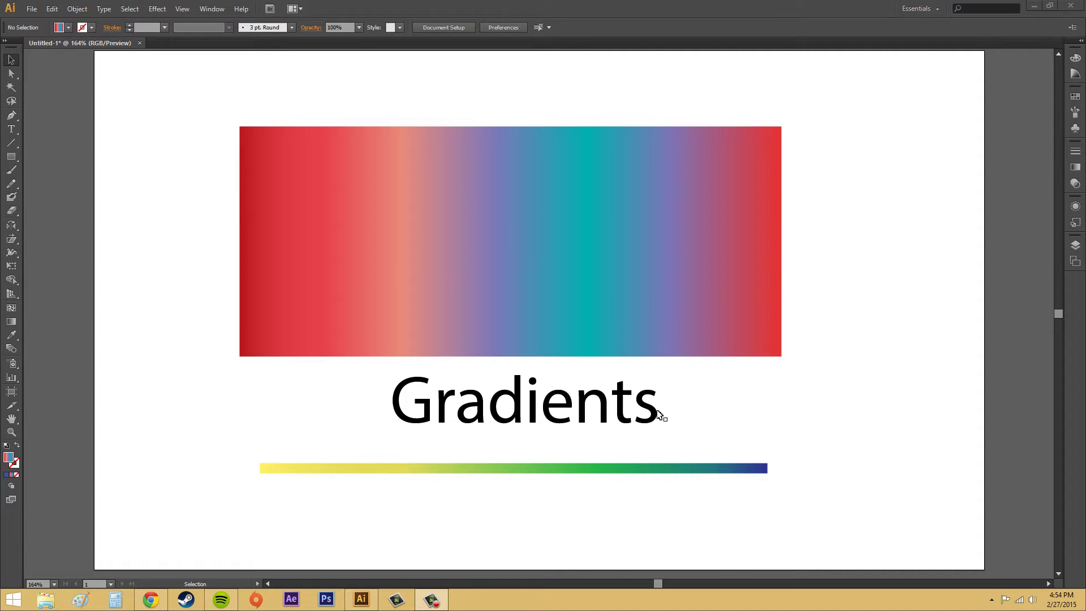
Bring the Illustrator window to the front
left_click(5, 64)
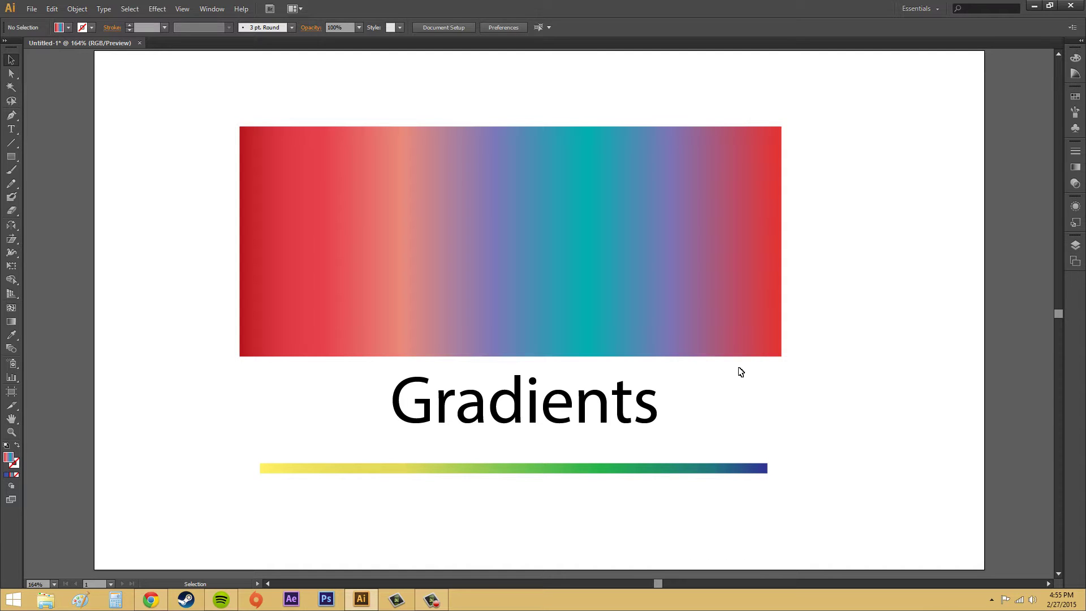
Delete the multicolour gradient rectangle and draw a green-filled rectangle above 'Gradients'
left_click_drag(657, 345, 659, 338)
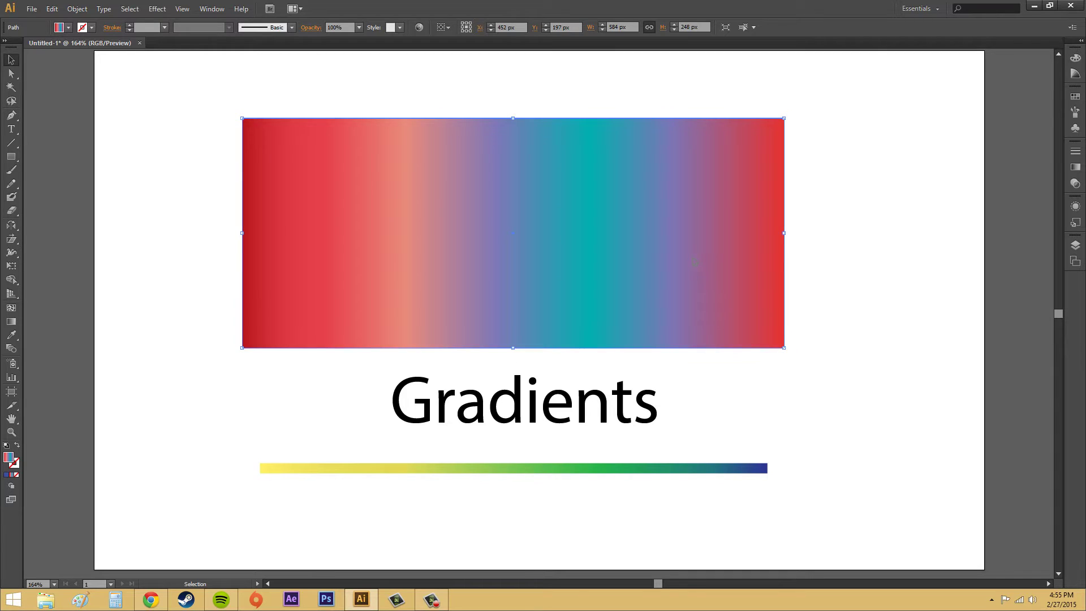
key("Delete")
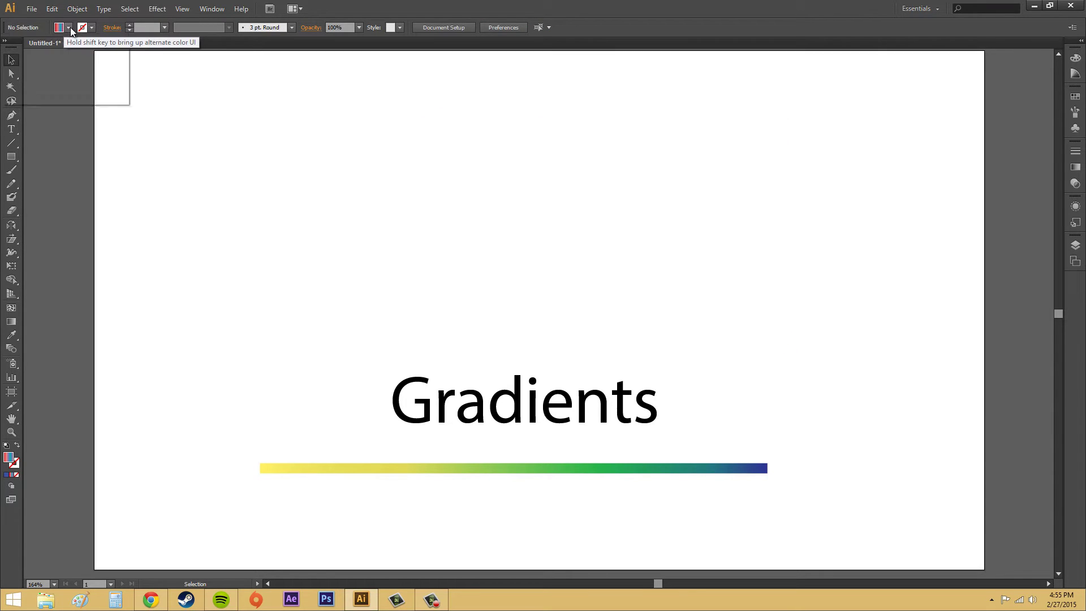
left_click(69, 28)
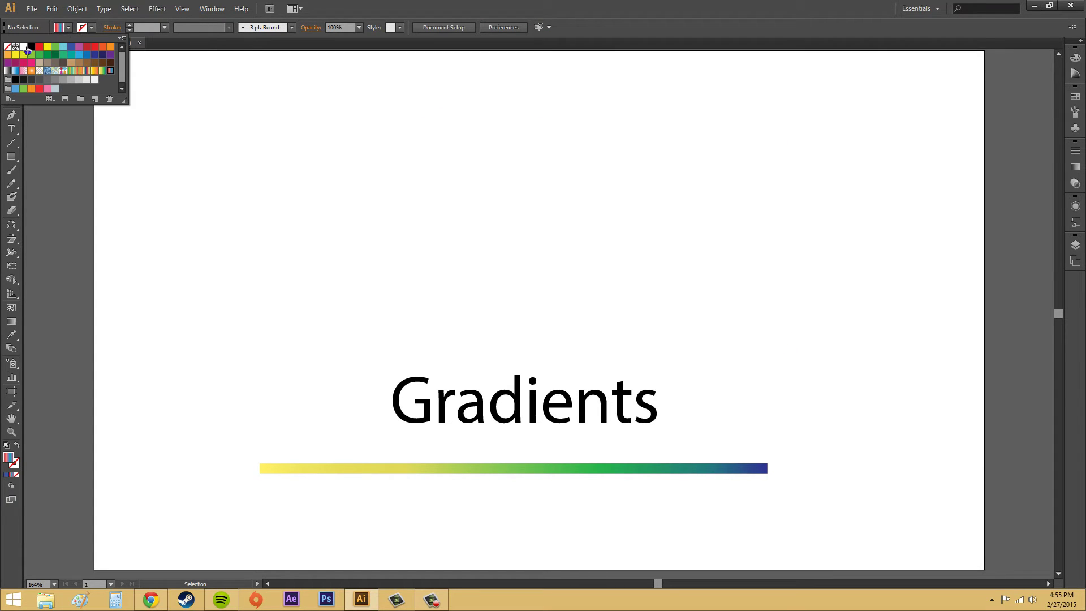
left_click(55, 54)
left_click(144, 128)
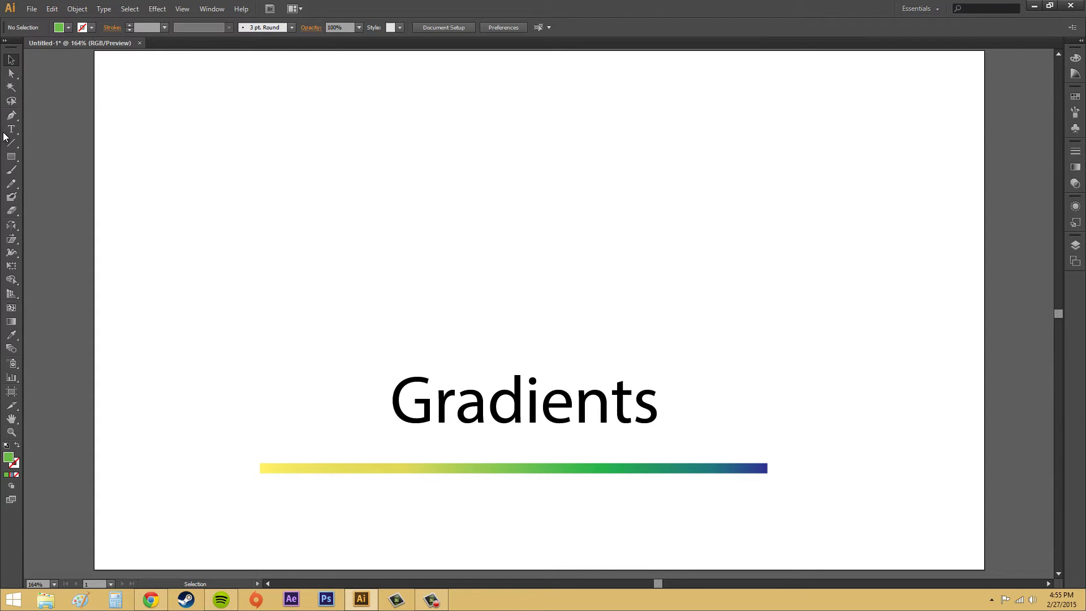
left_click(11, 156)
left_click_drag(259, 108, 798, 336)
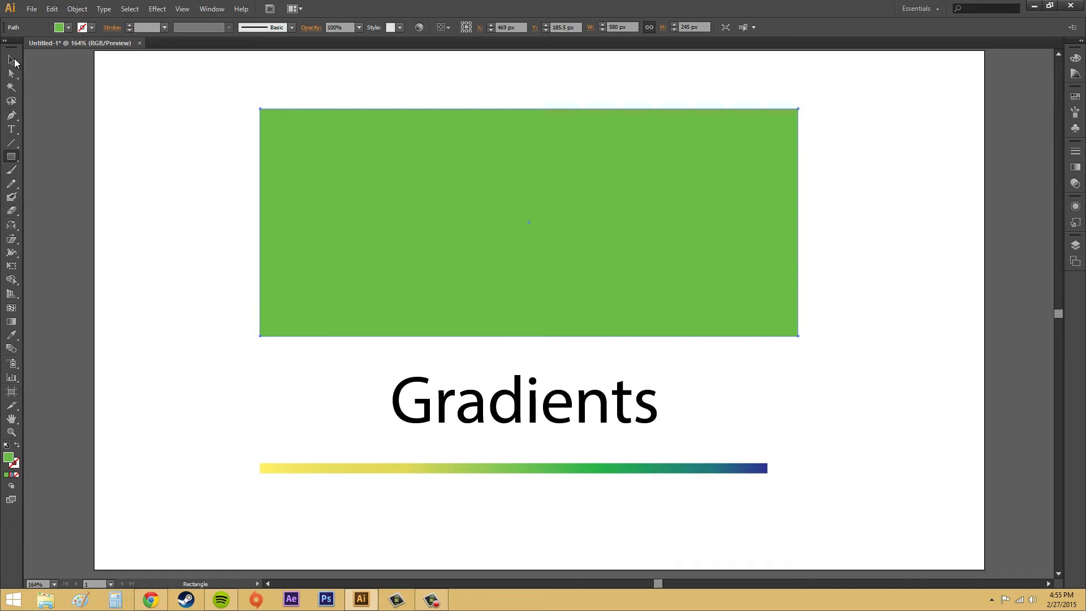
Delete the yellow-to-blue gradient line and draw a black horizontal line below 'Gradients'
left_click(12, 59)
left_click(411, 473)
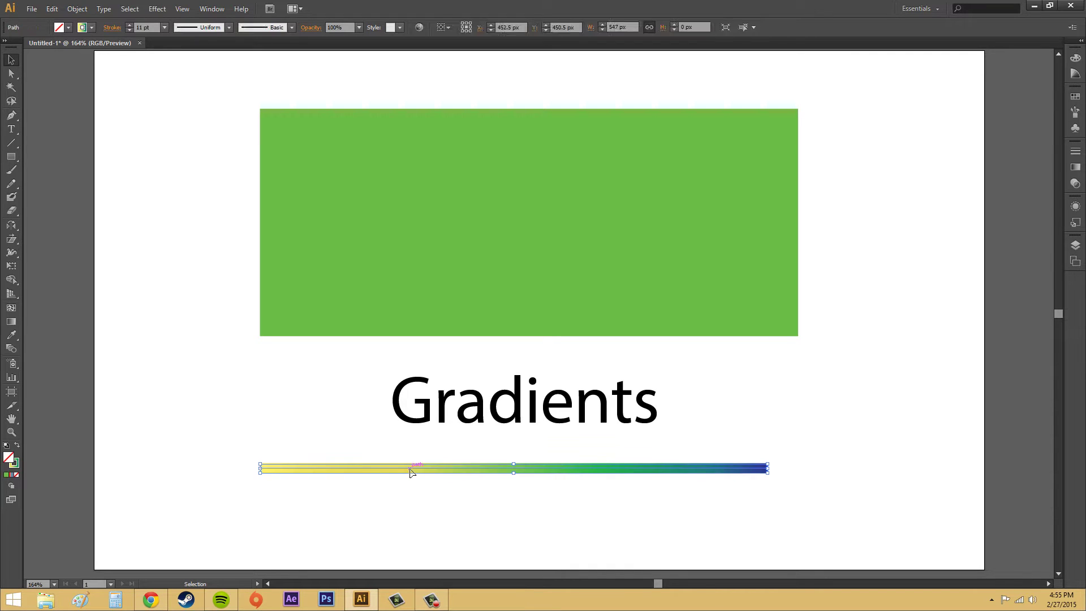
key("Delete")
left_click(12, 143)
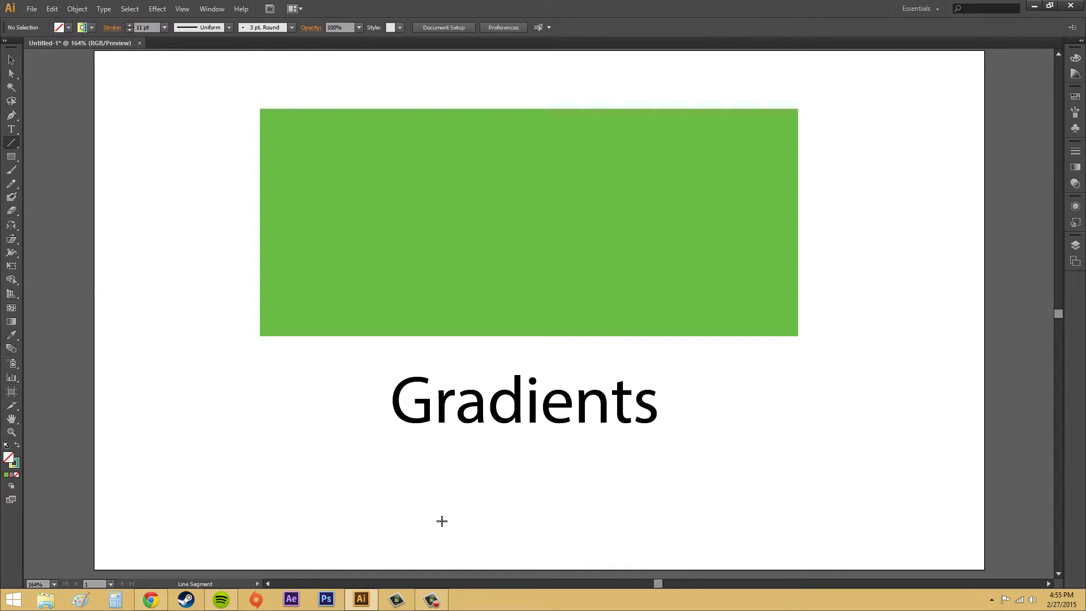
left_click_drag(285, 490, 834, 489)
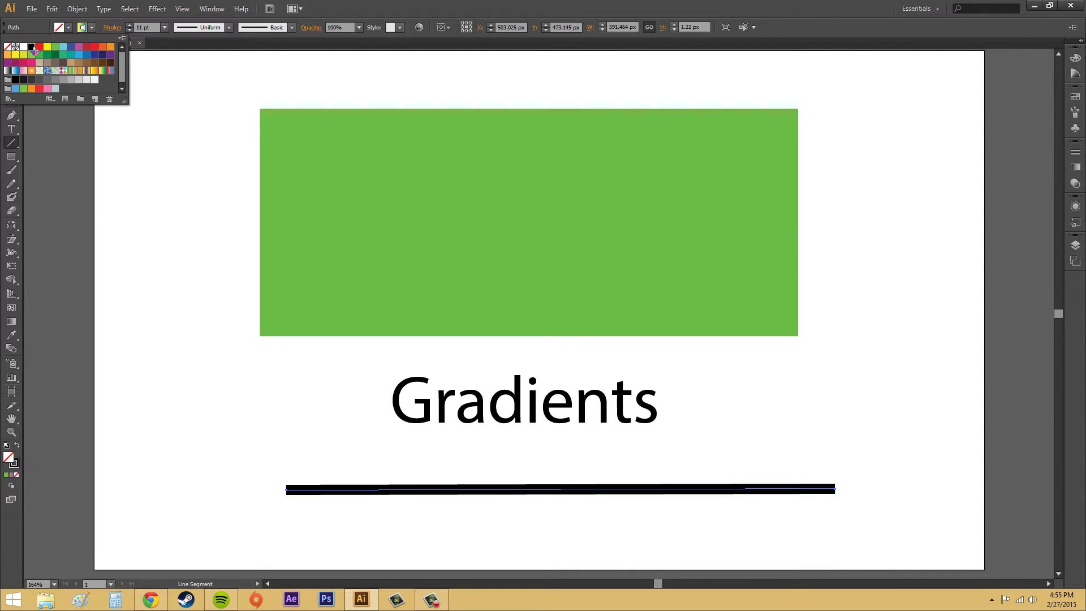
left_click(35, 49)
Move the black line left so it sits aligned under the rectangle
left_click(11, 60)
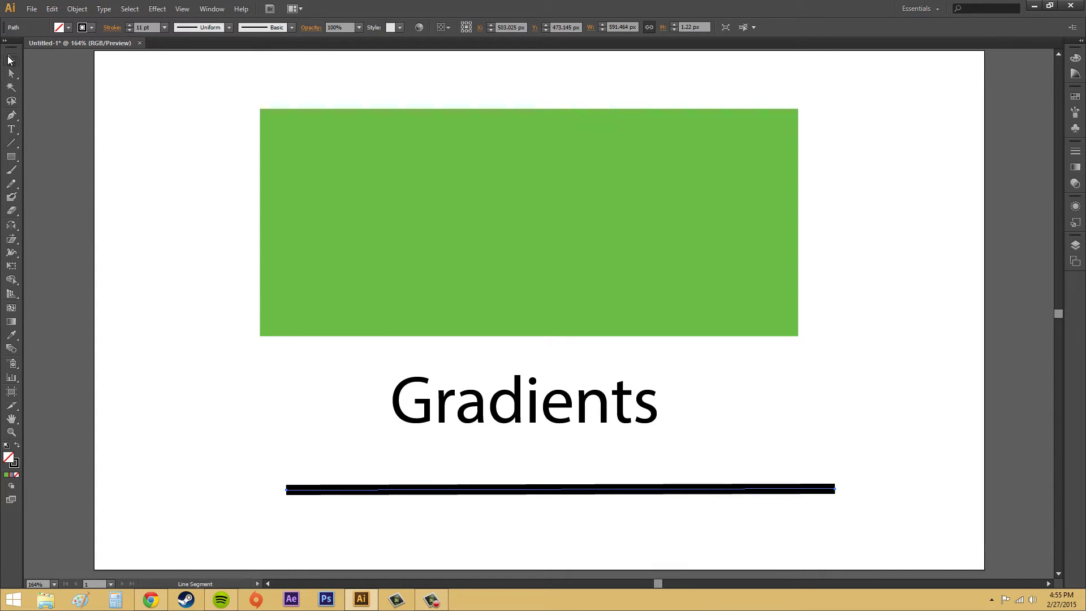
left_click(155, 281)
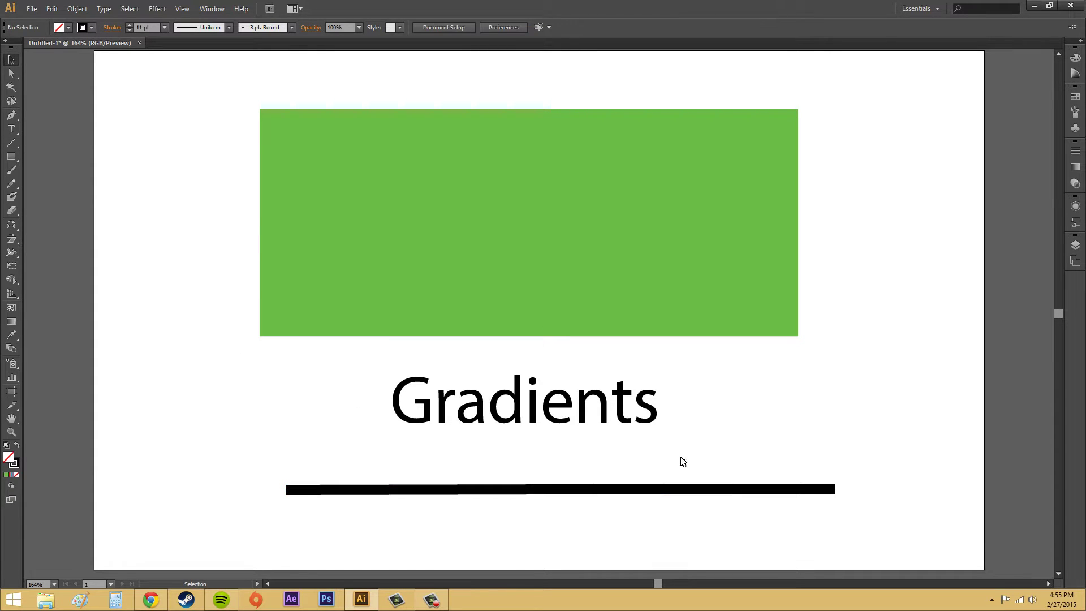
left_click(696, 495)
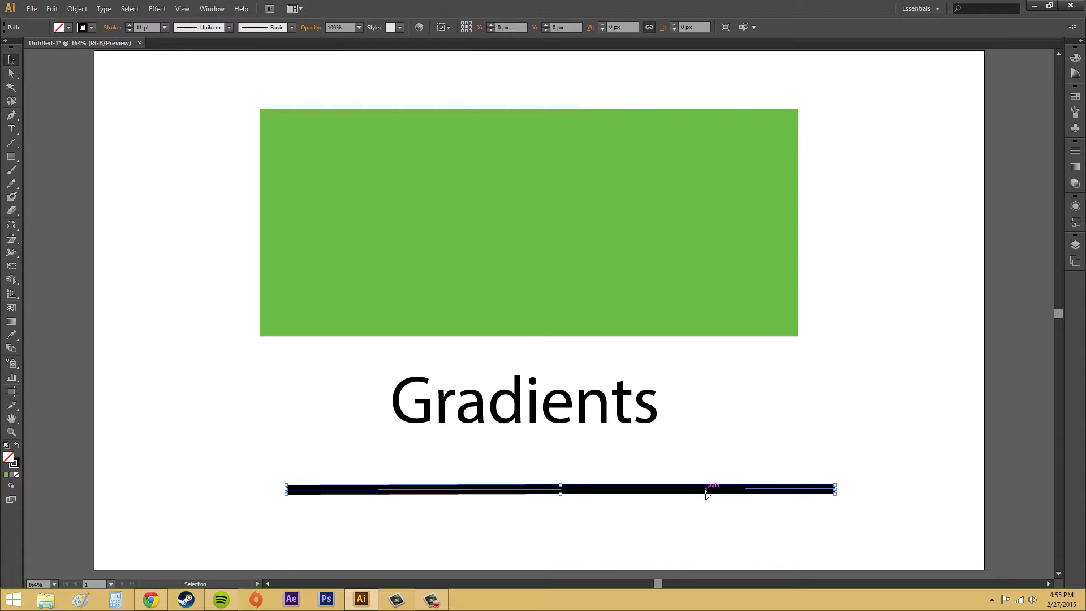
left_click_drag(731, 490, 699, 488)
left_click(765, 433)
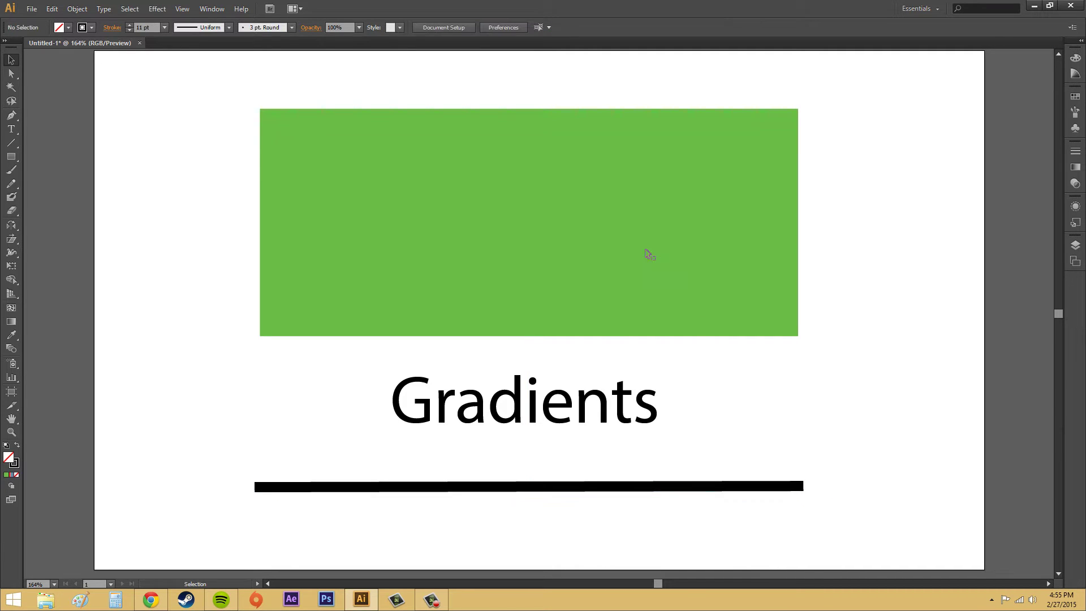
Fill the green rectangle with the yellow, blue and red gradient swatch
left_click(647, 253)
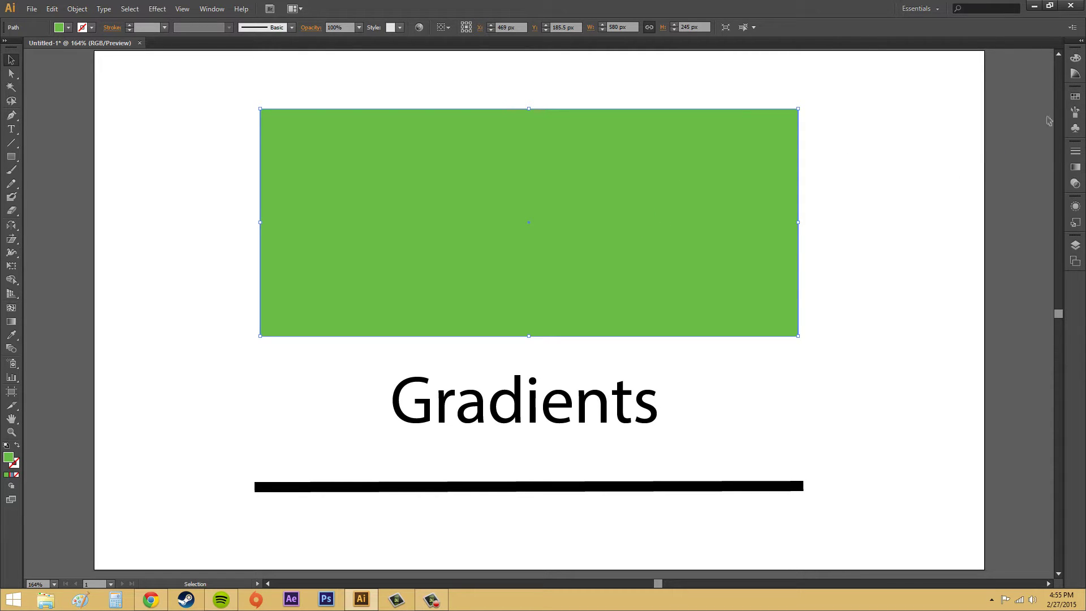
left_click(1071, 99)
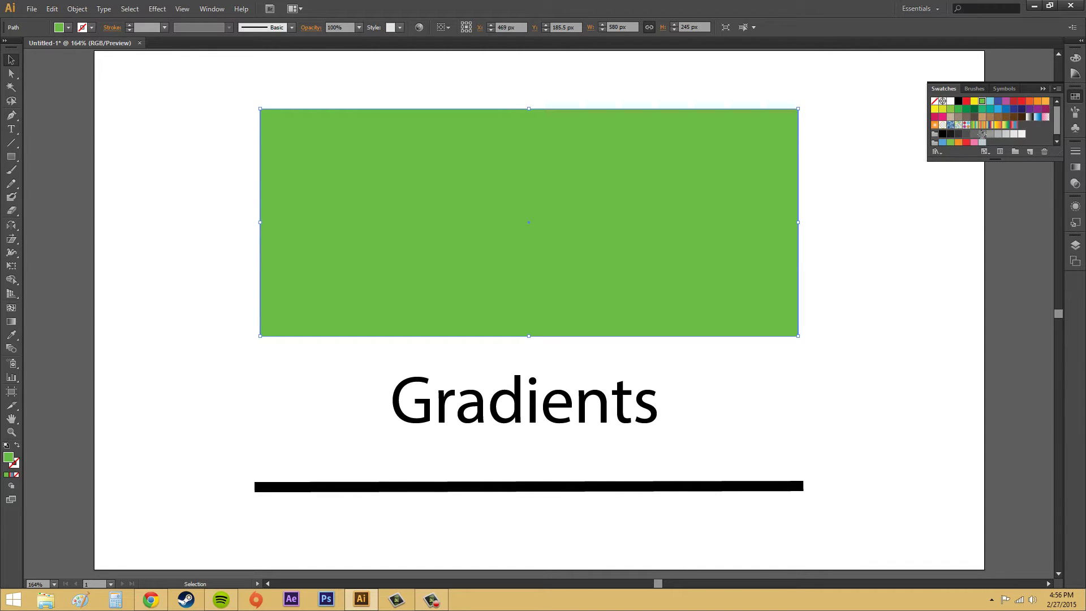
left_click(990, 125)
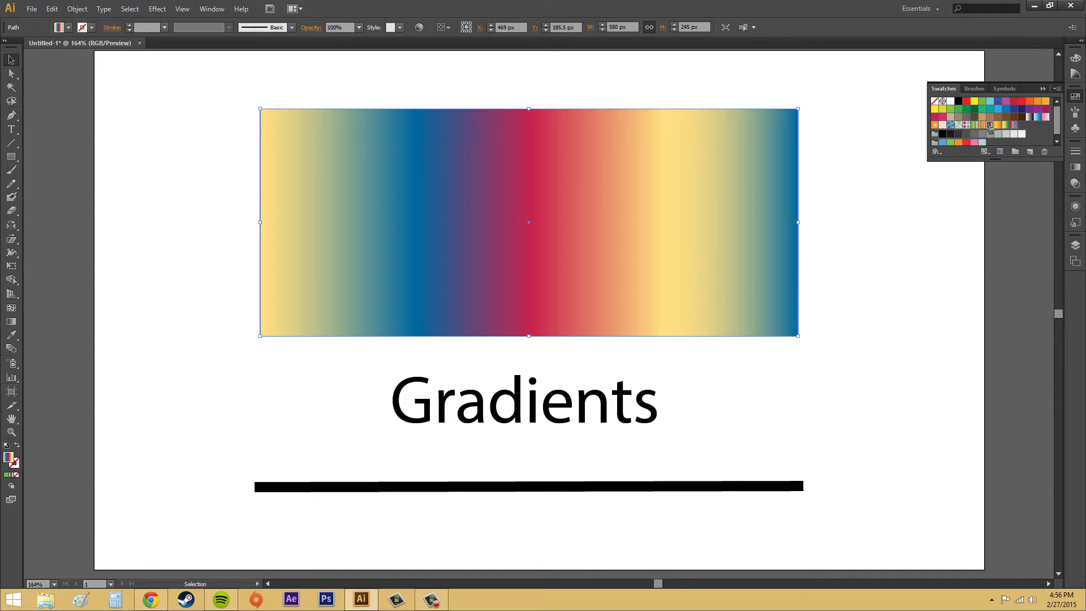
Load the Metals gradient library, try silver and gold, then fill the rectangle with copper
left_click(939, 152)
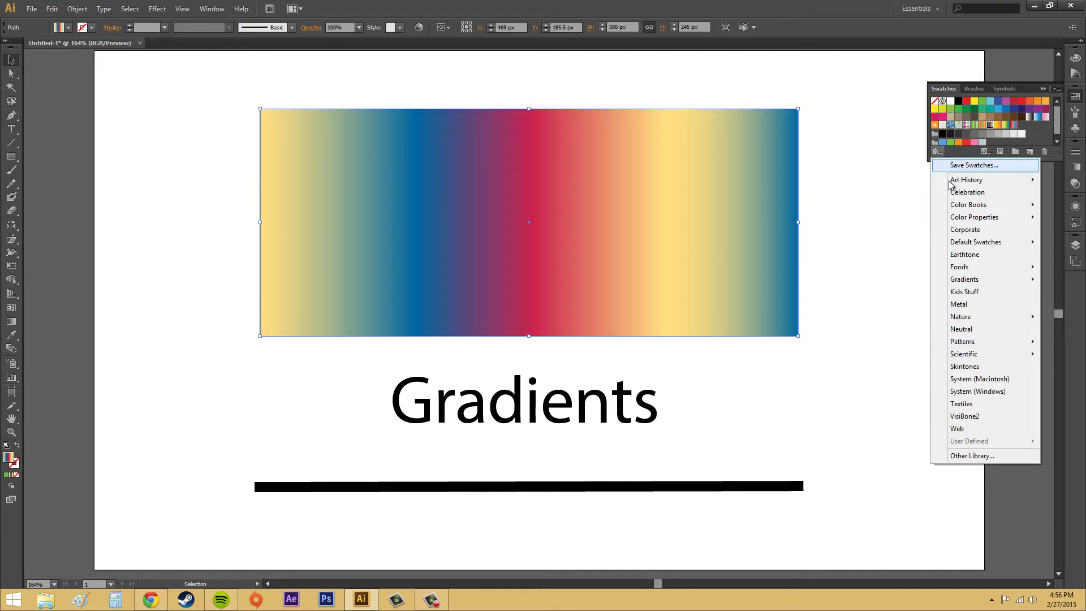
mouse_move(964, 280)
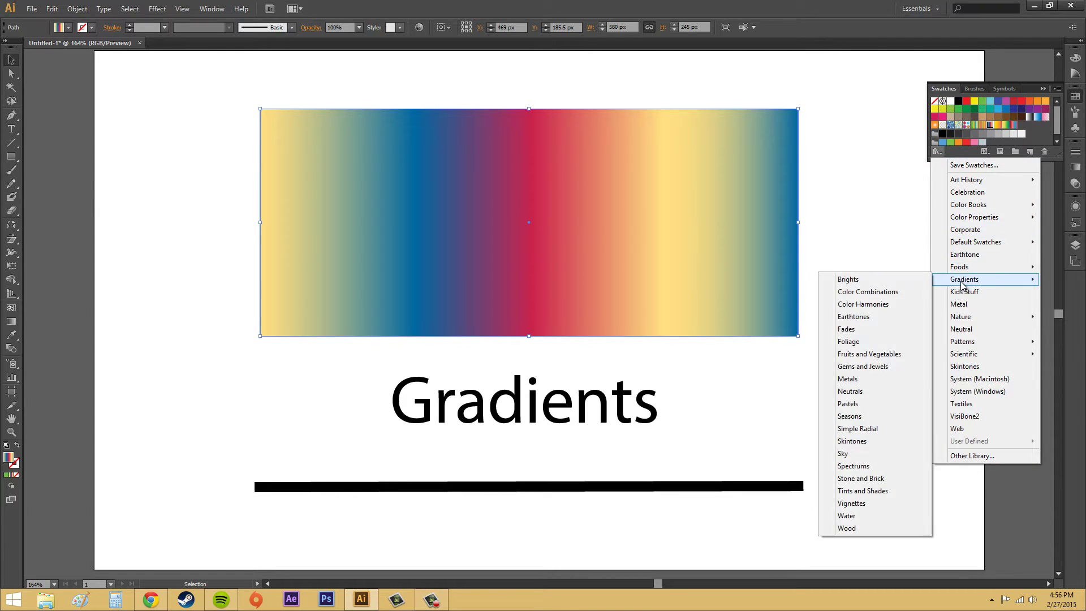
left_click(866, 380)
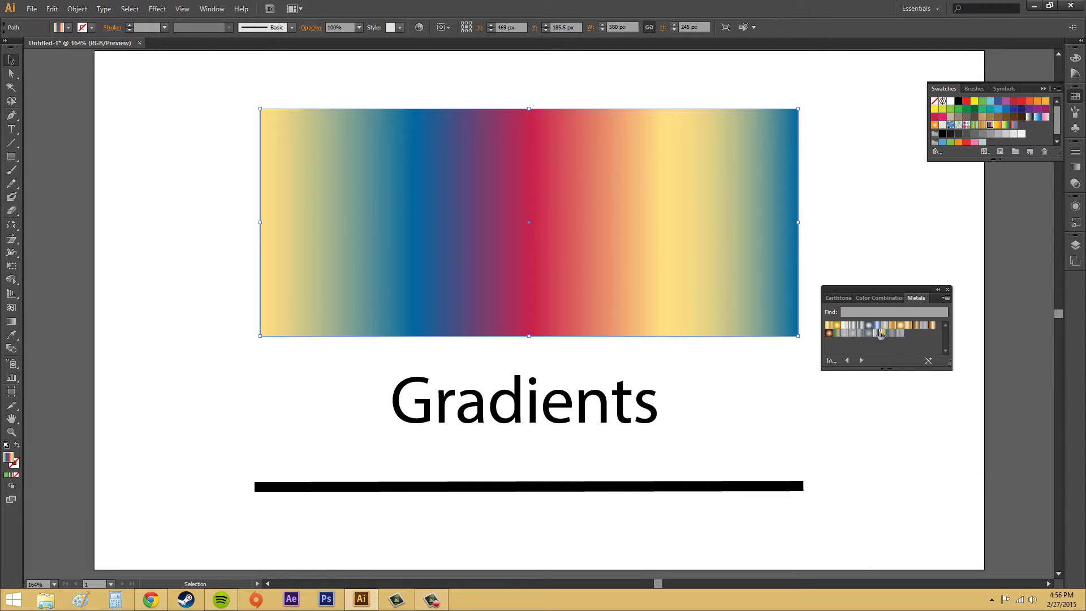
left_click(859, 331)
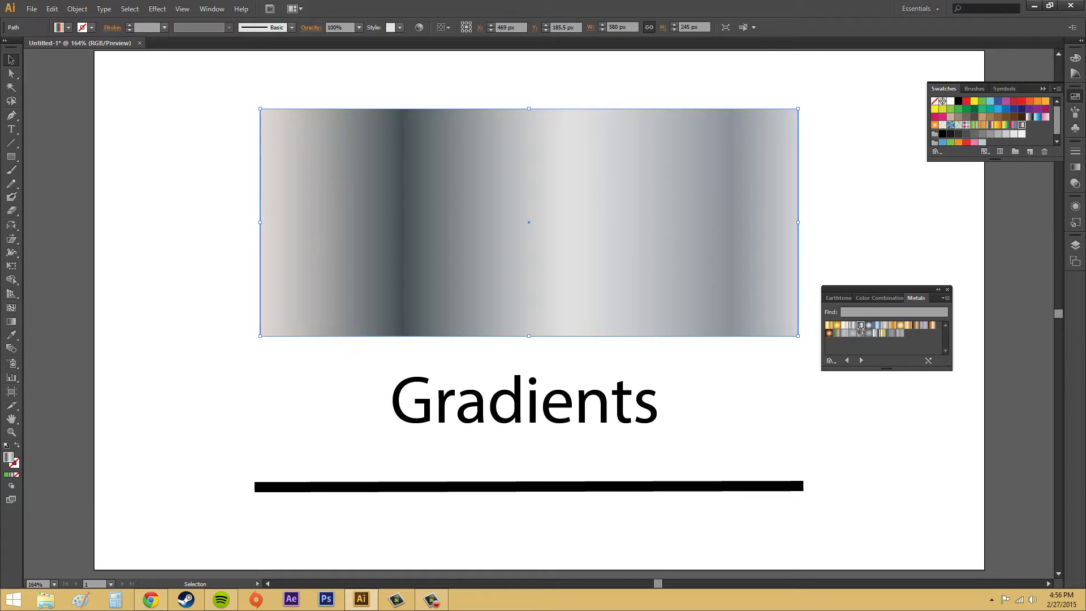
left_click(908, 326)
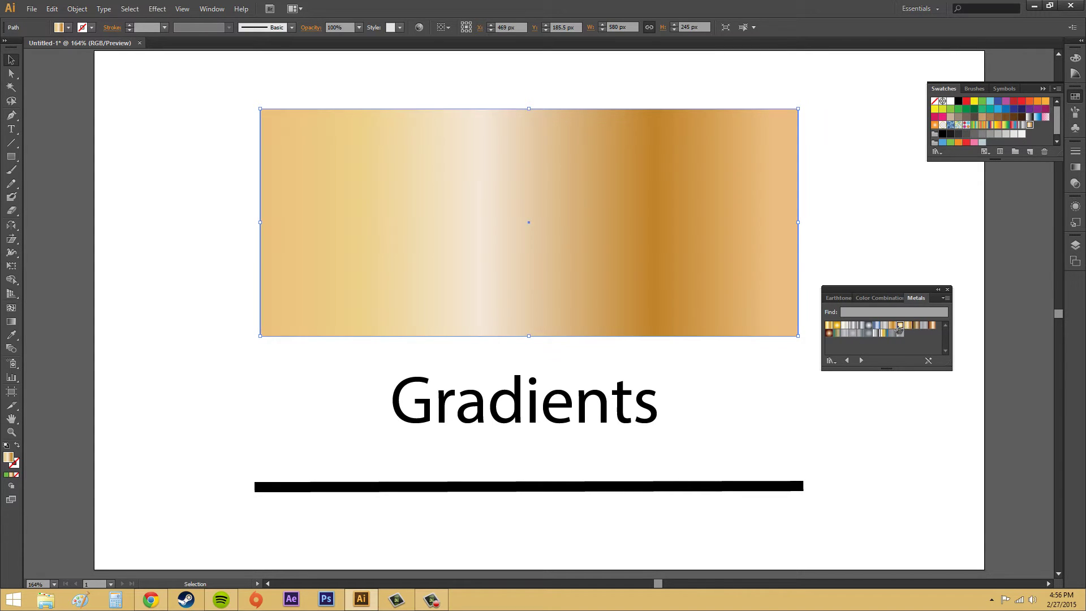
left_click(900, 326)
left_click(933, 326)
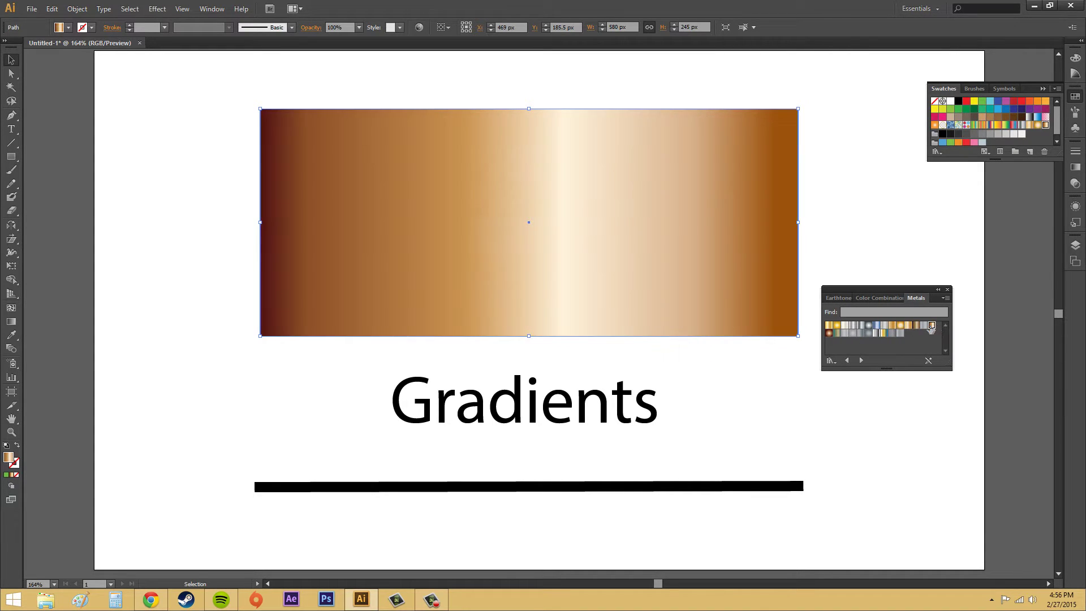
left_click(947, 290)
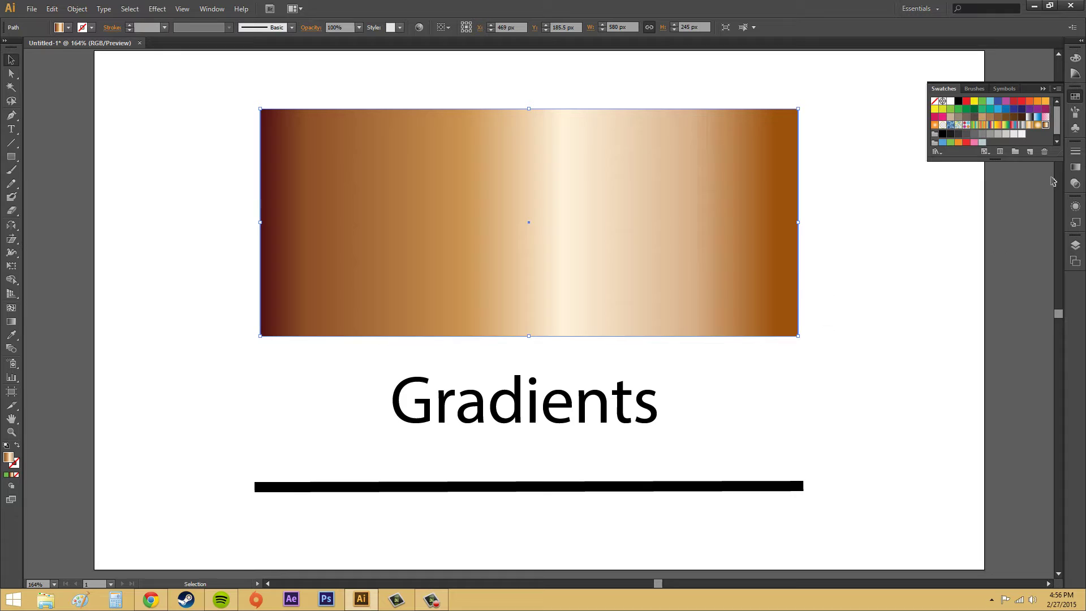
In the Gradient panel, editing the fill, set the copper gradient type to Linear
left_click(1075, 169)
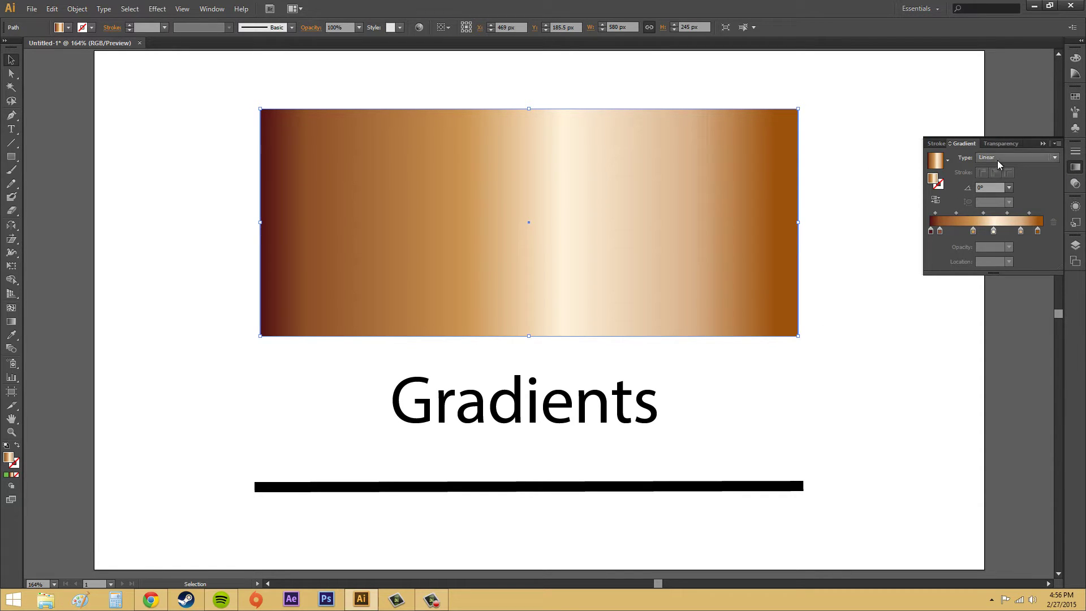
left_click(938, 184)
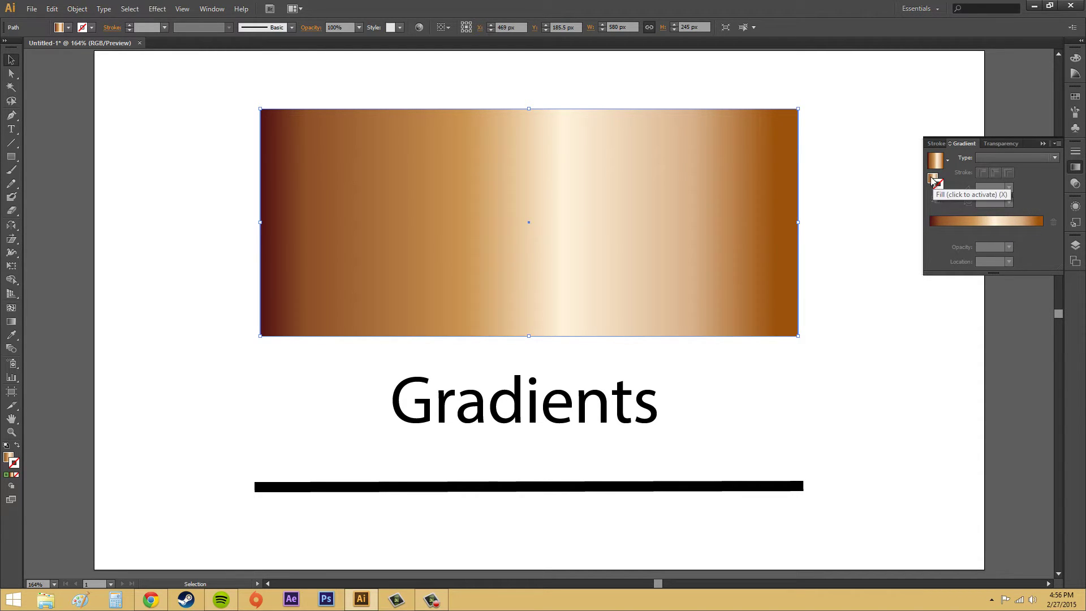
left_click(932, 180)
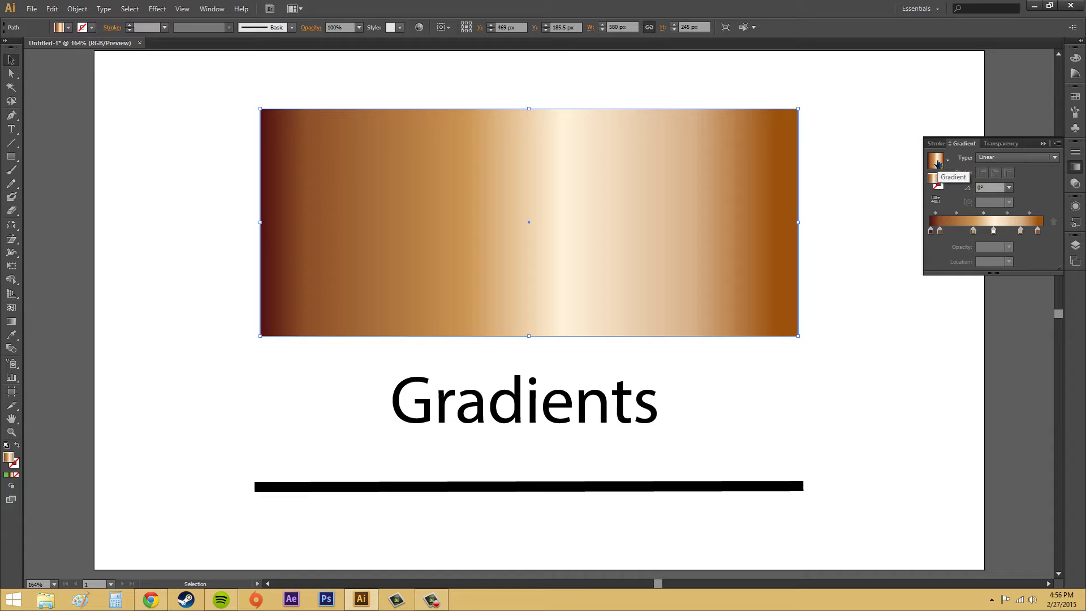
left_click(996, 158)
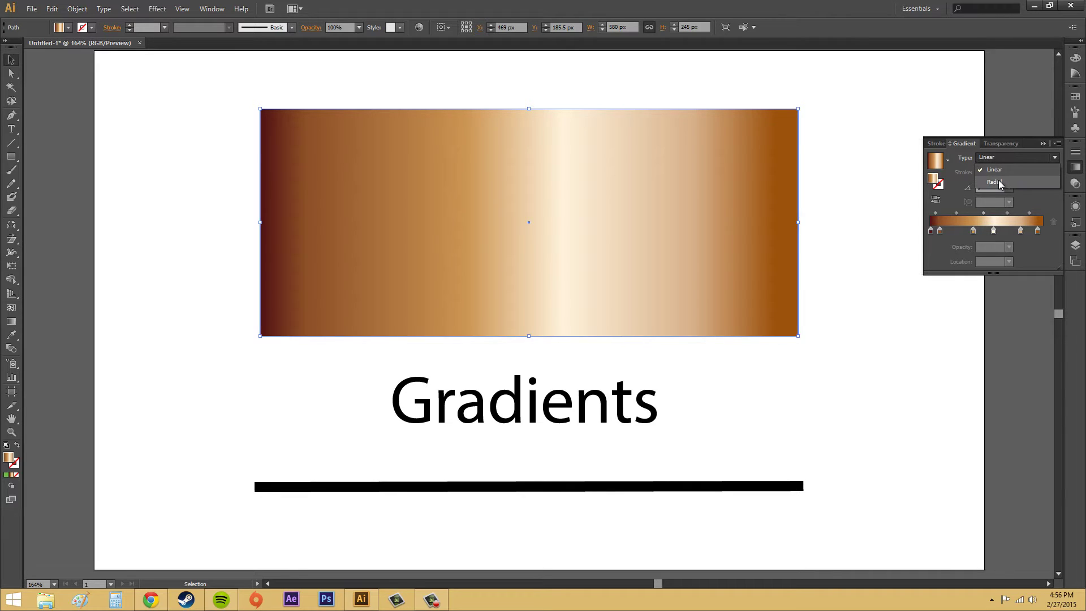
left_click(999, 178)
left_click(1001, 159)
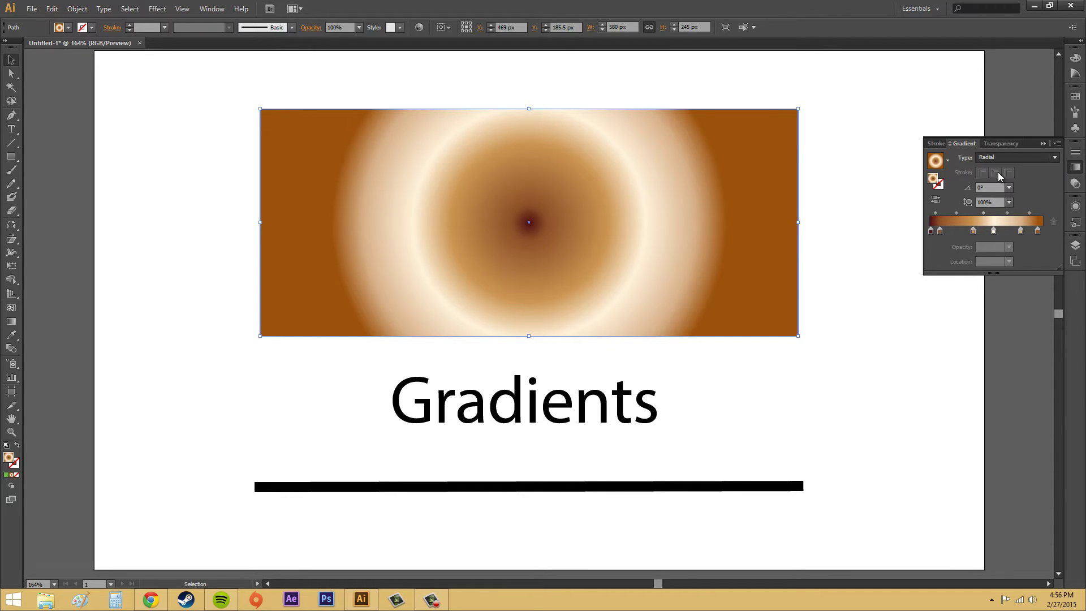
left_click(998, 169)
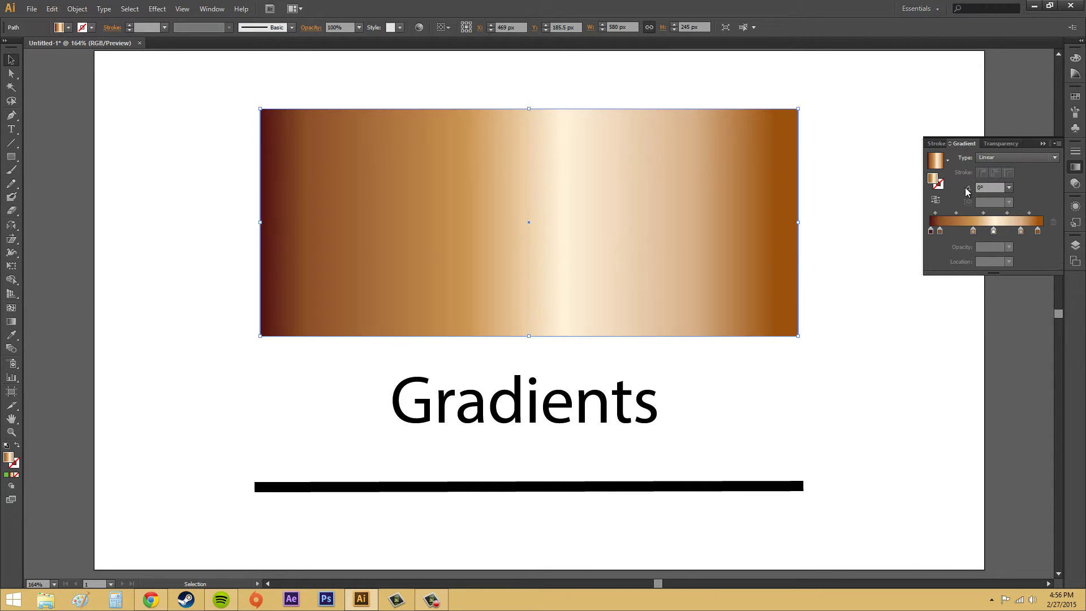
Try gradient angles 135° and 180°, return to 0°, and reverse it to run dark brown-left
left_click(1009, 187)
left_click(1016, 228)
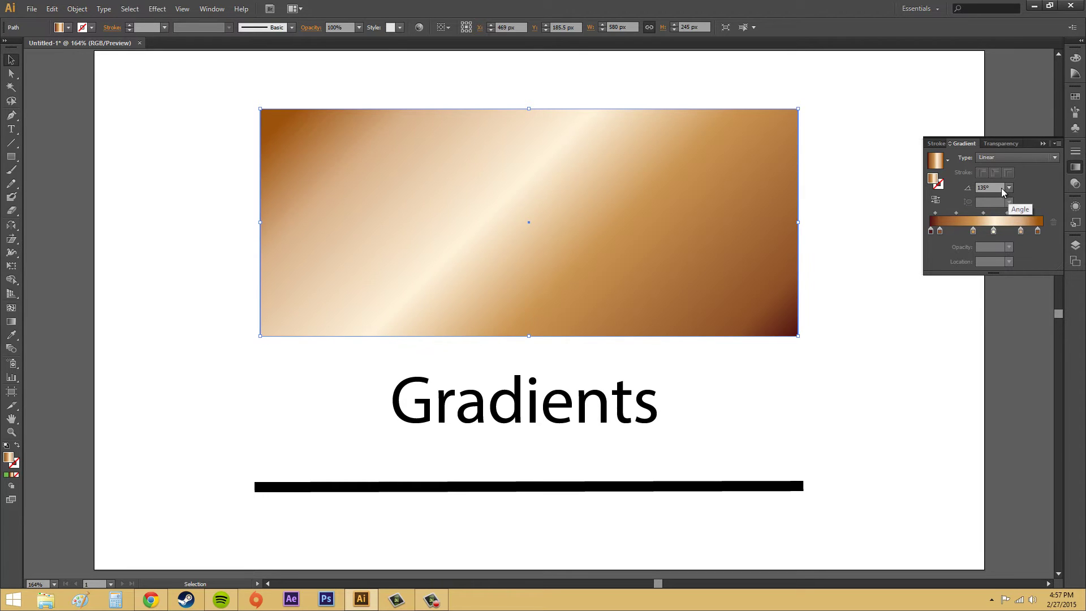
left_click(1009, 187)
left_click(1016, 239)
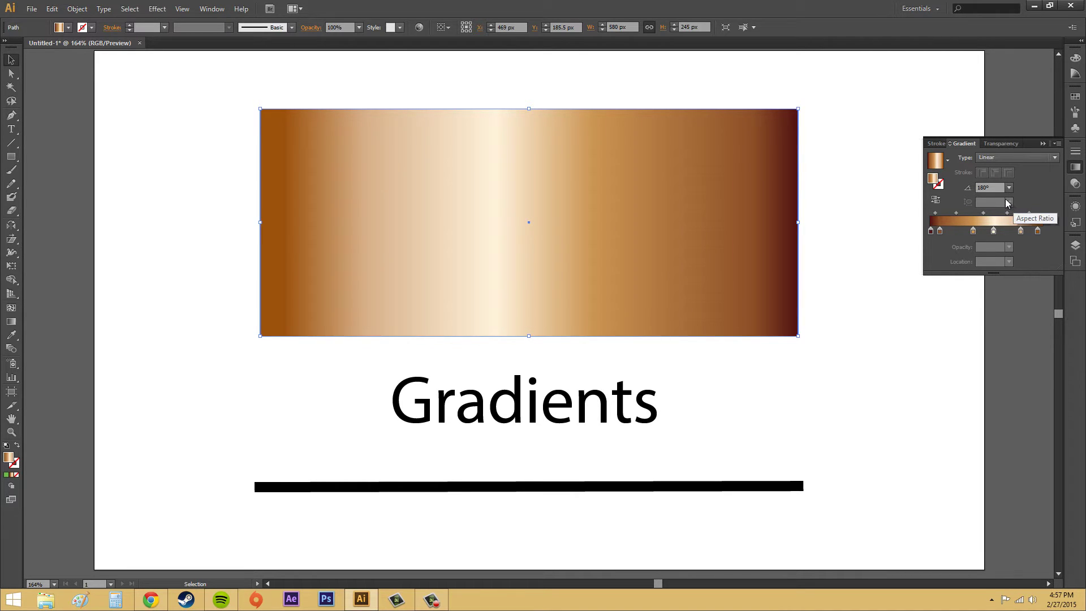
left_click(1008, 189)
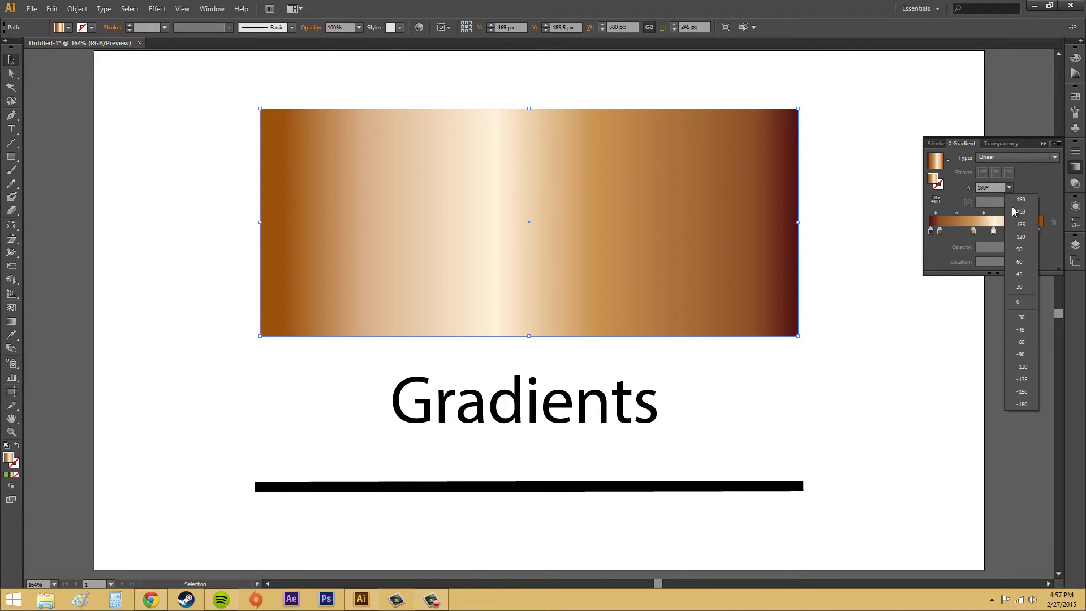
left_click(1020, 300)
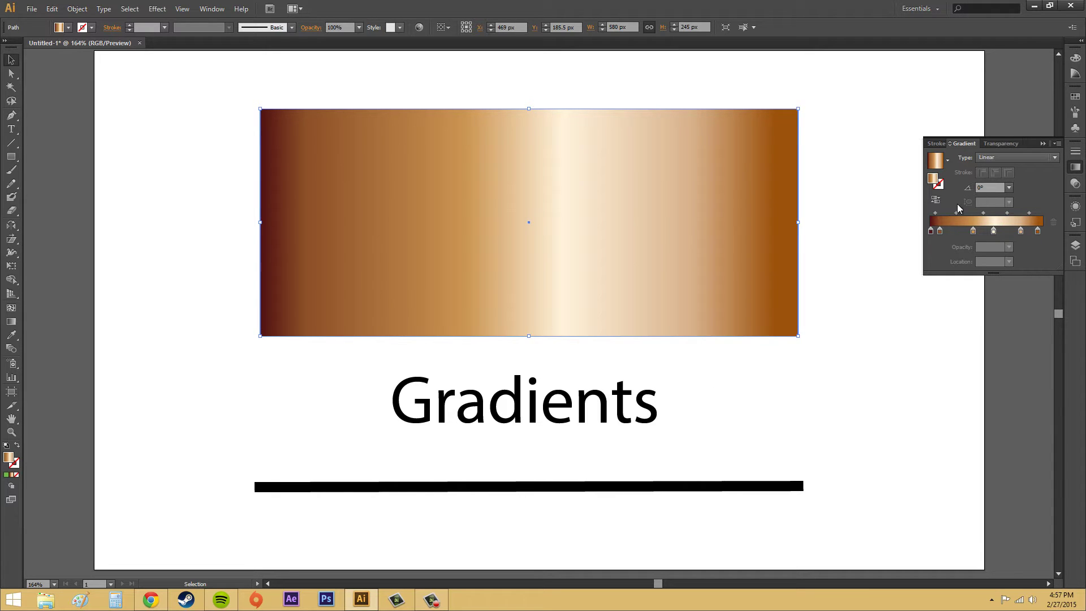
left_click(935, 202)
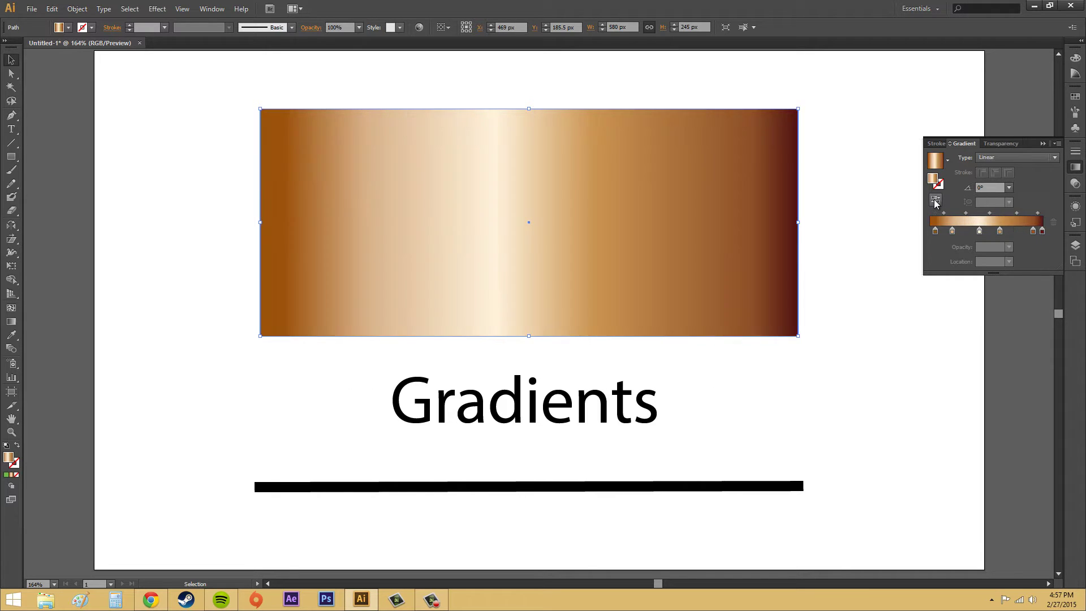
left_click(935, 202)
left_click(935, 202)
left_click(935, 202)
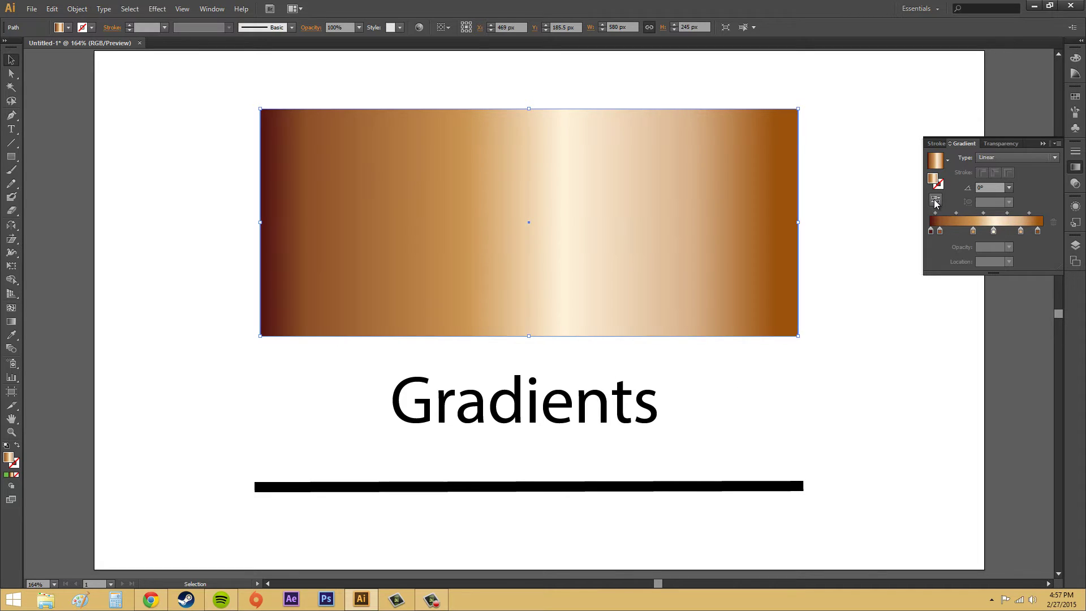
Give the black line under 'Gradients' a silver gradient stroke from the Swatches panel
left_click(762, 488)
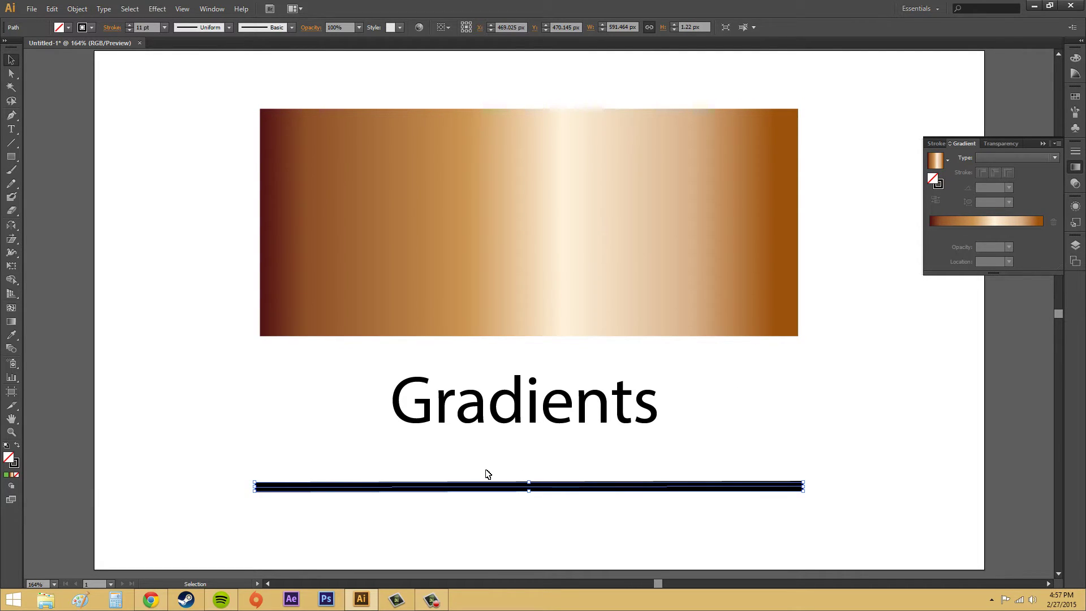
left_click(936, 165)
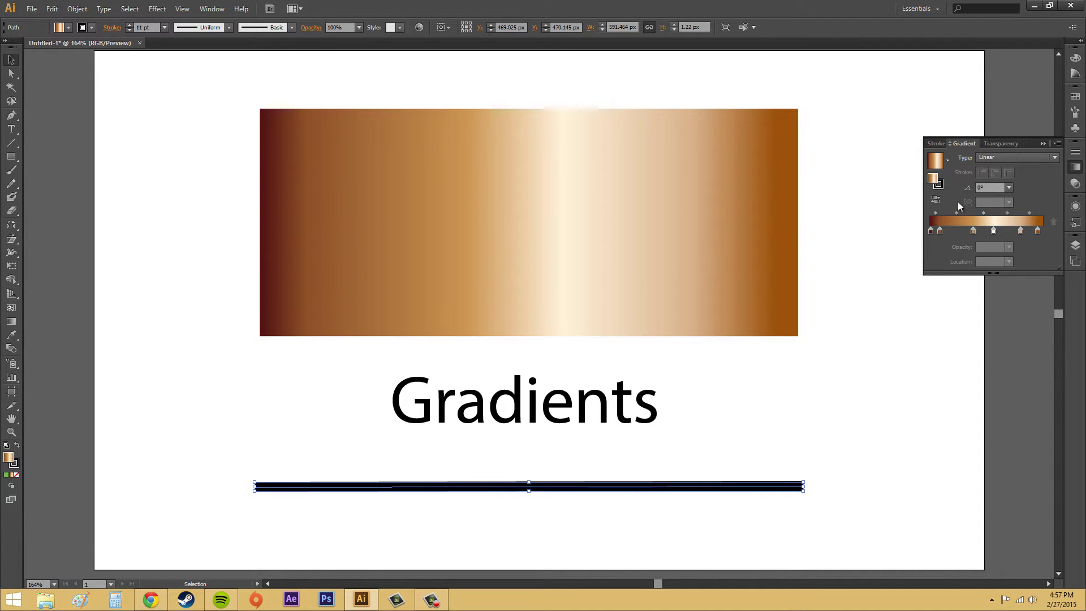
left_click(939, 185)
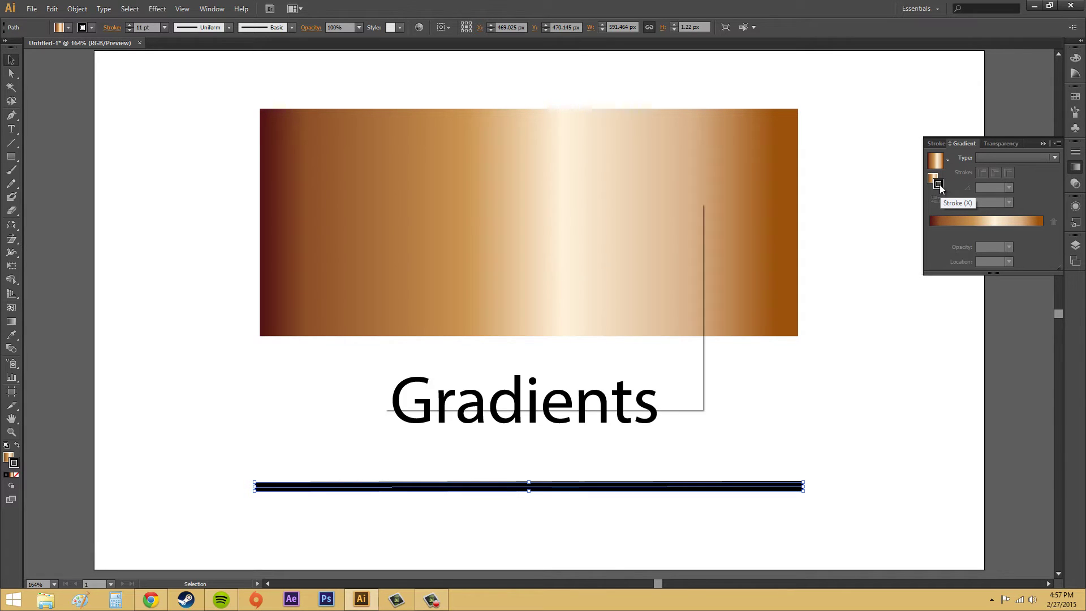
double_click(939, 184)
left_click(681, 260)
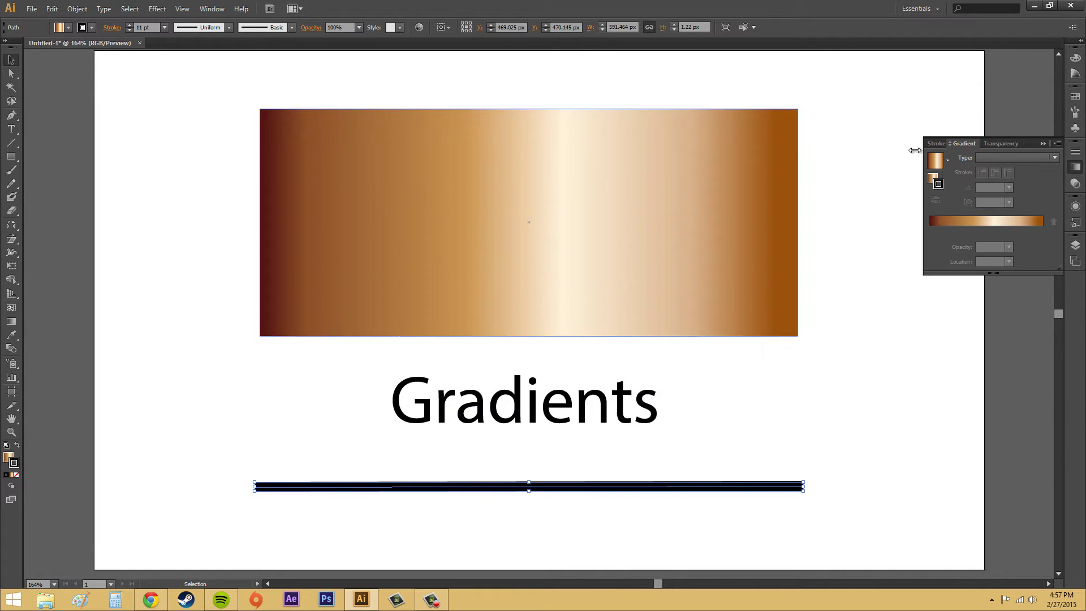
left_click(1072, 99)
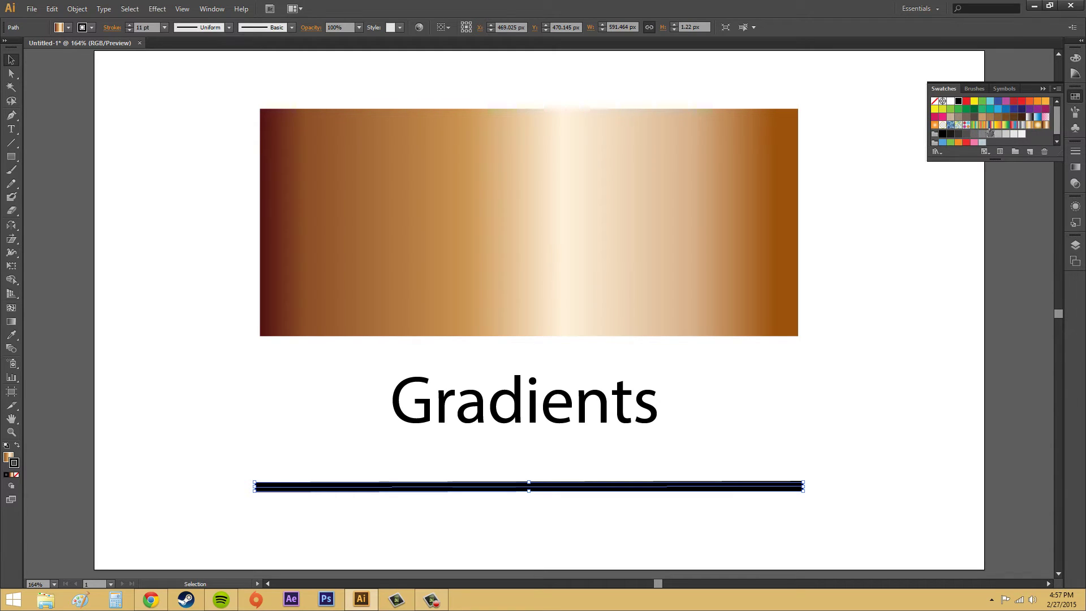
left_click(1021, 126)
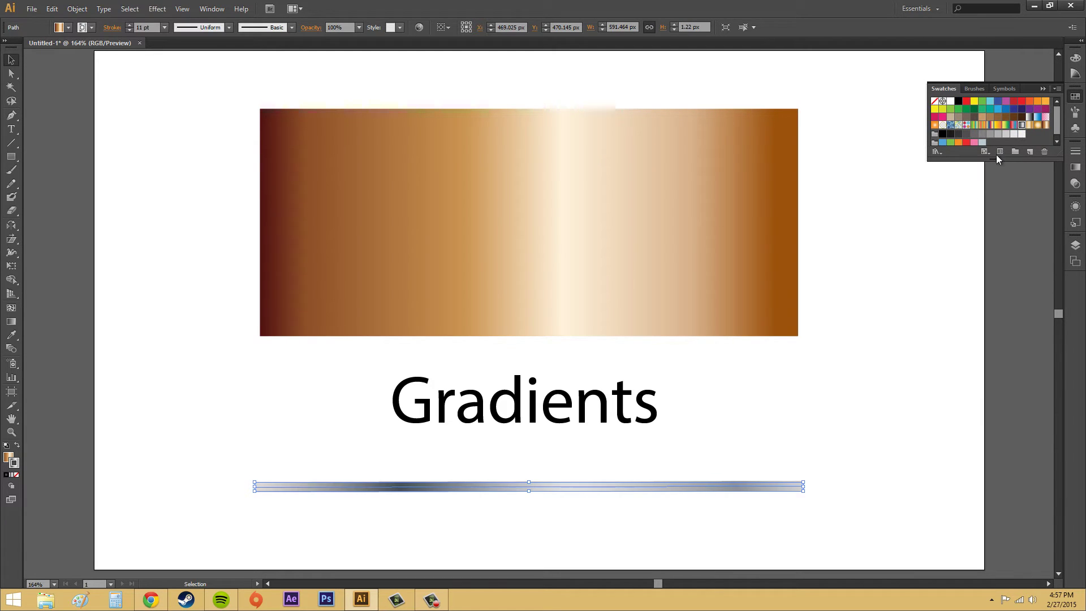
left_click(874, 358)
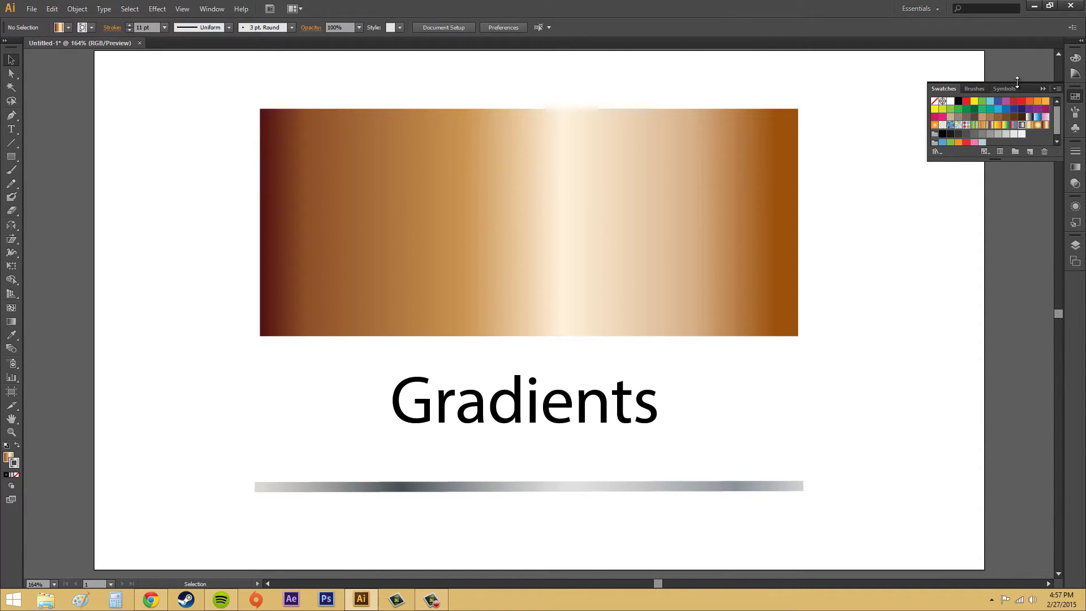
Reopen the Gradient panel from the right dock
left_click(1074, 167)
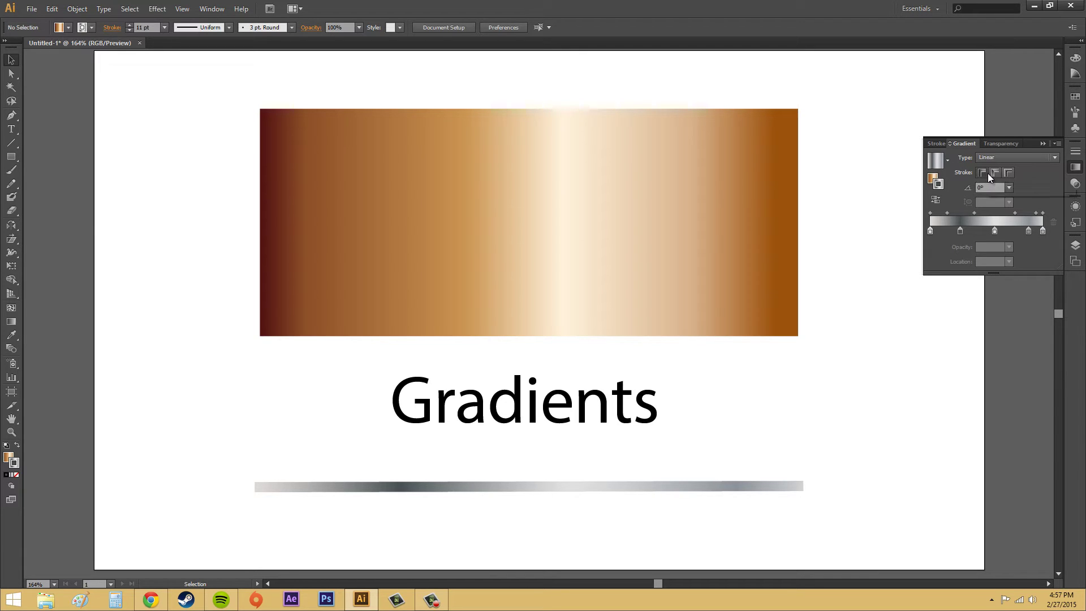
Give the copper rectangle a 22 pt silver gradient stroke applied across the stroke's width
left_click(538, 195)
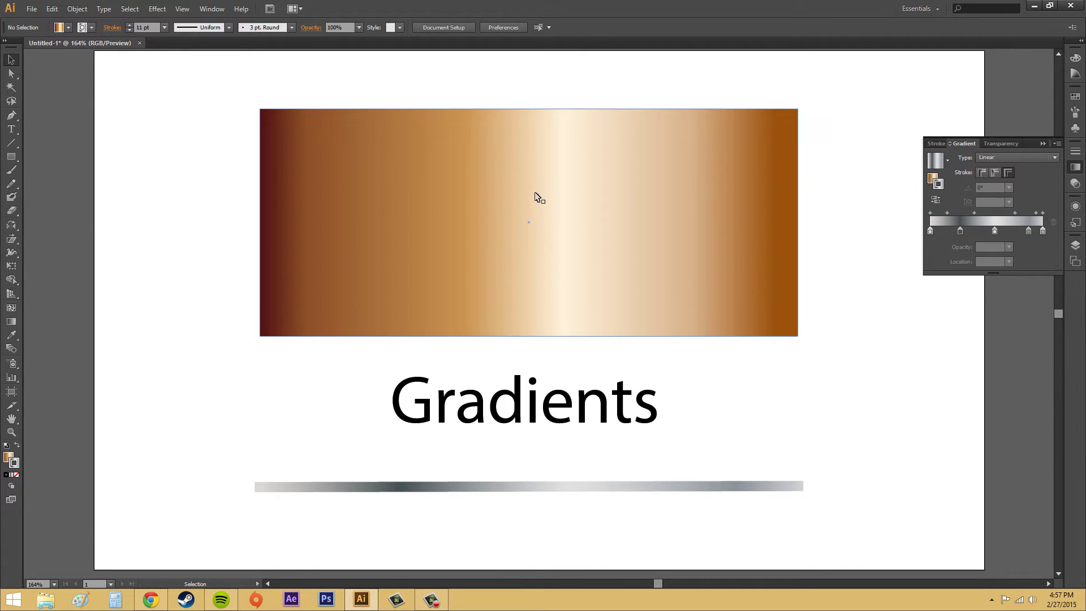
left_click(129, 24)
left_click(129, 25)
left_click(129, 25)
left_click(129, 24)
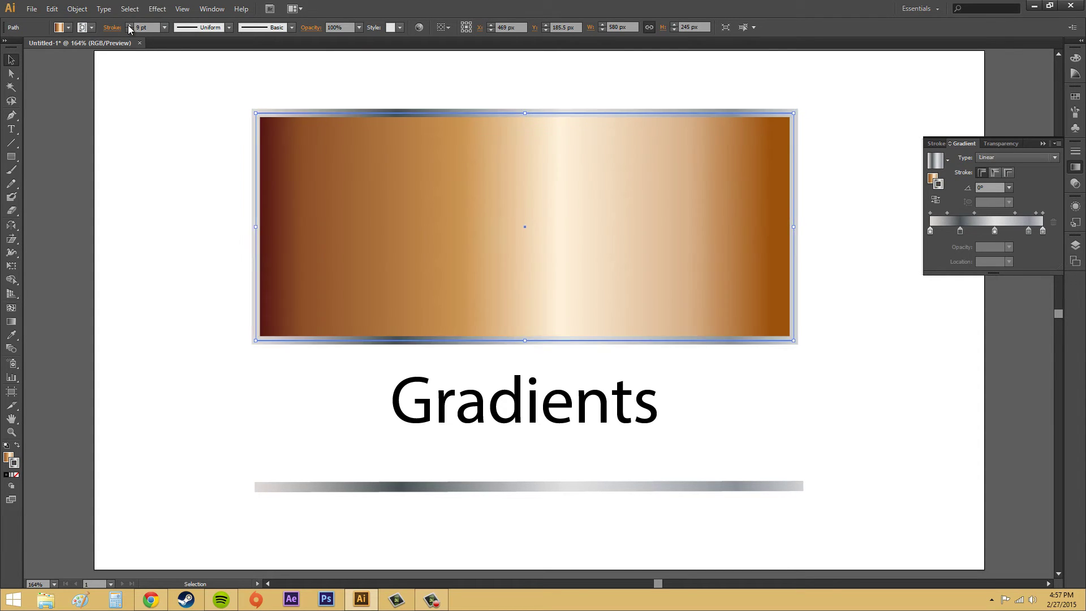
left_click(129, 25)
left_click(129, 25)
left_click(129, 25)
left_click(129, 25)
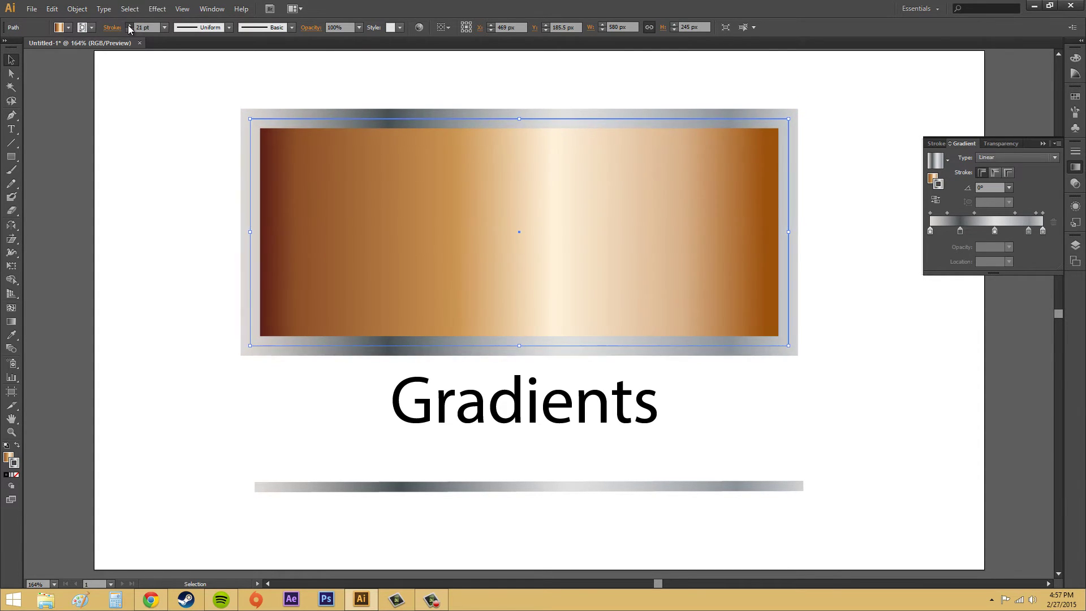
left_click(129, 25)
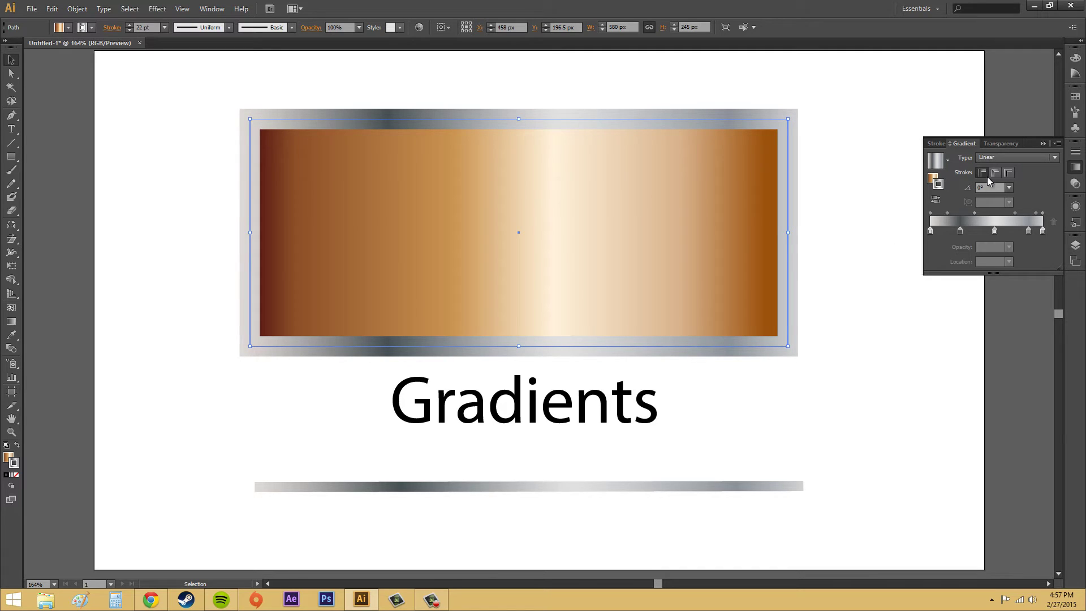
left_click(1009, 173)
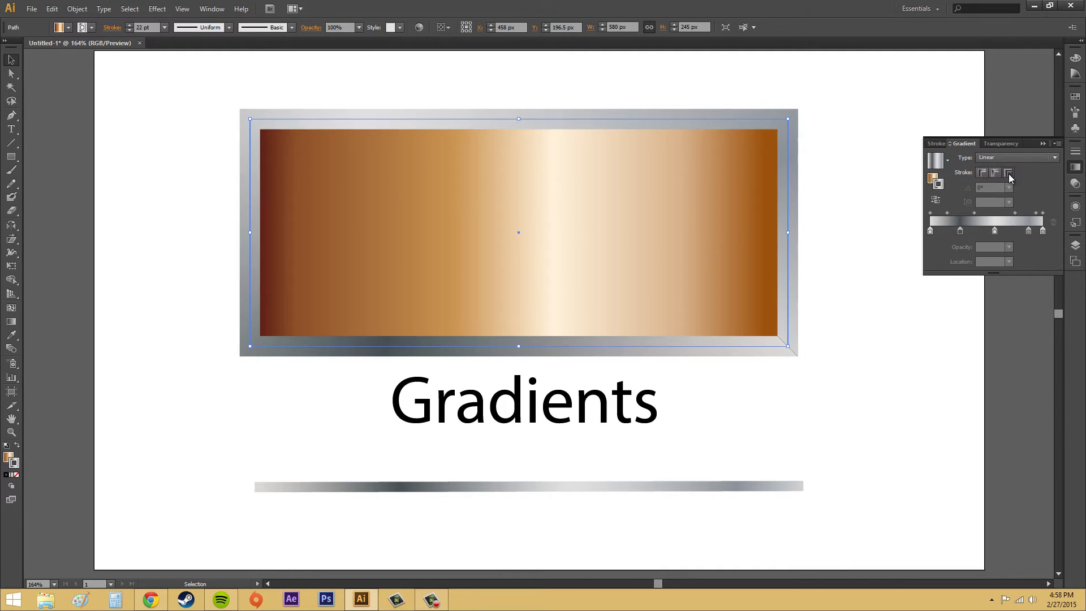
left_click(1009, 174)
left_click(865, 276)
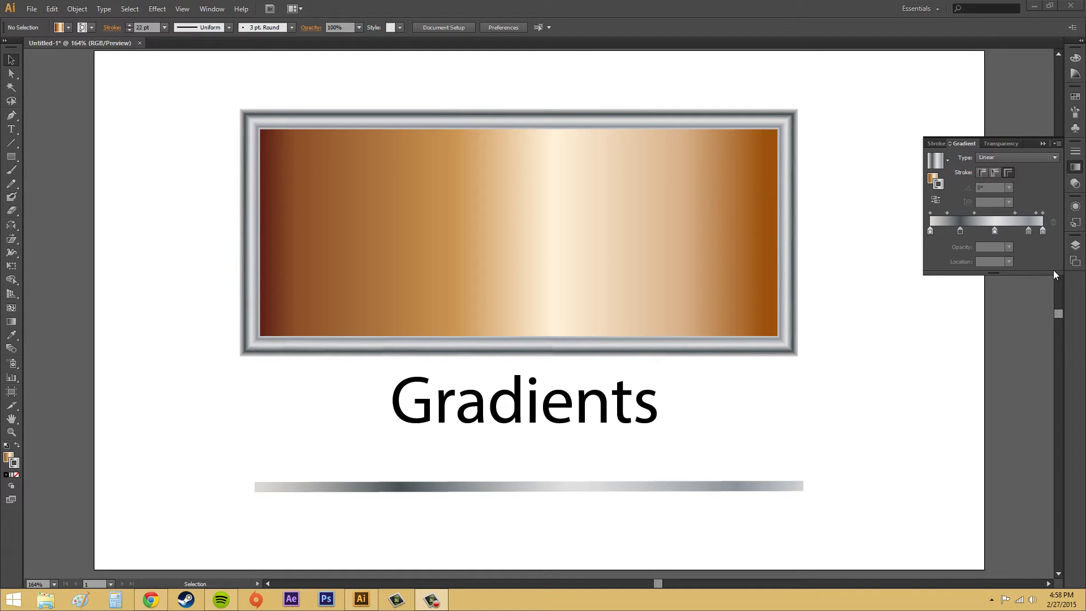
Enlarge the gradient preview and recolour two silver gradient stops to purple 6800D4
left_click_drag(1055, 275, 1077, 344)
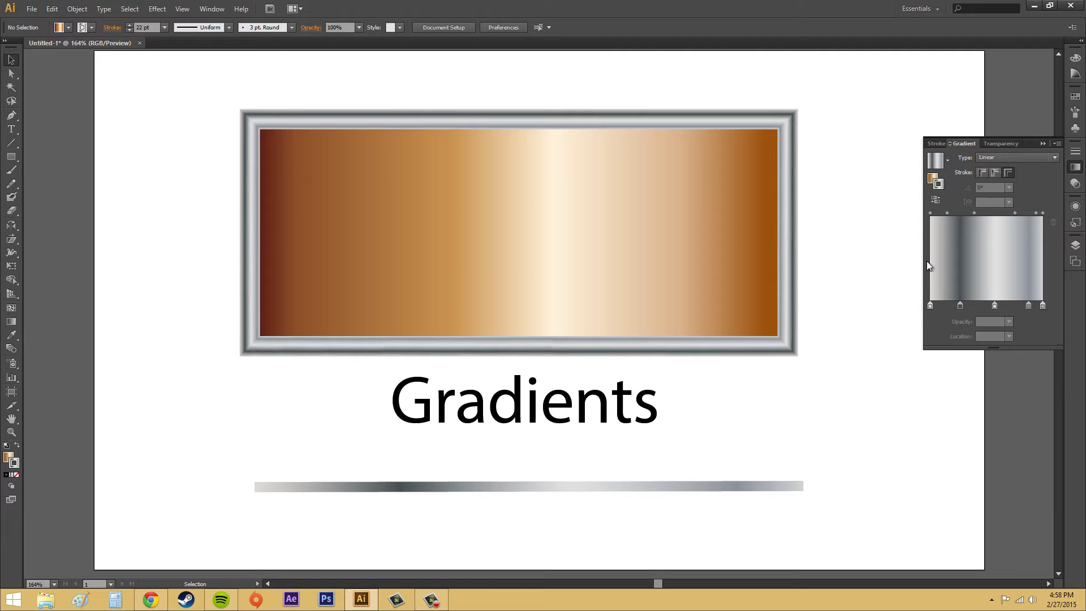
left_click_drag(924, 263, 833, 272)
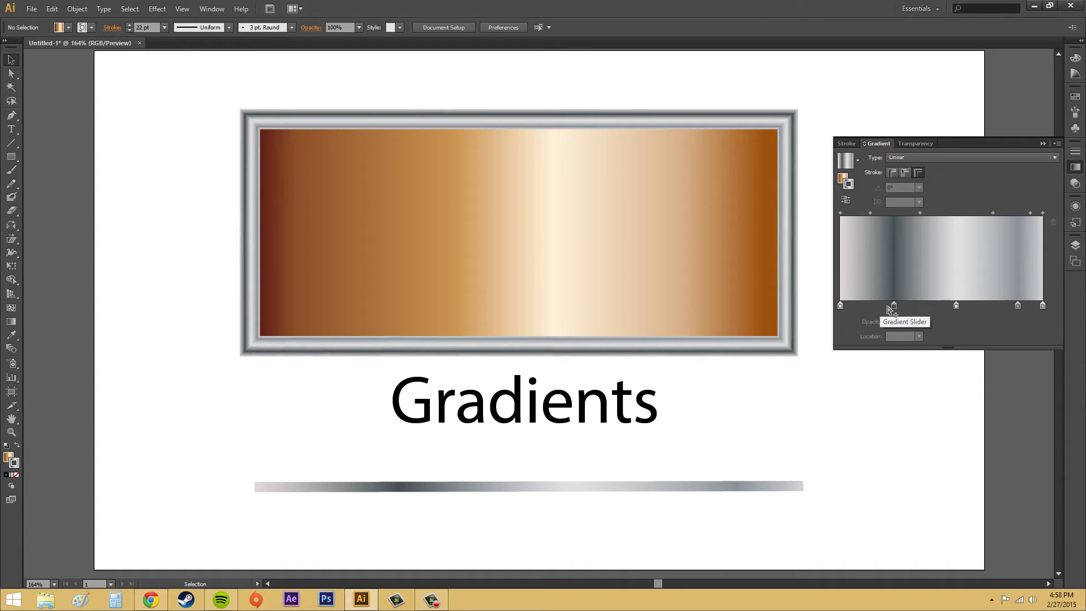
mouse_move(895, 307)
left_mouse_down()
mouse_move(950, 305)
mouse_move(873, 312)
mouse_move(919, 306)
mouse_move(893, 312)
left_mouse_up()
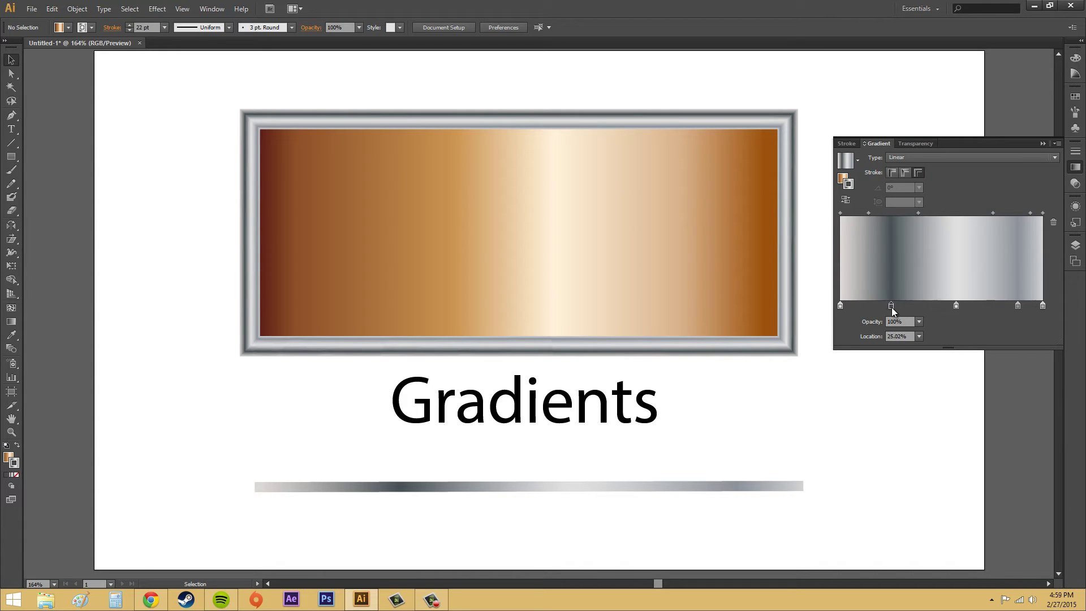
double_click(891, 308)
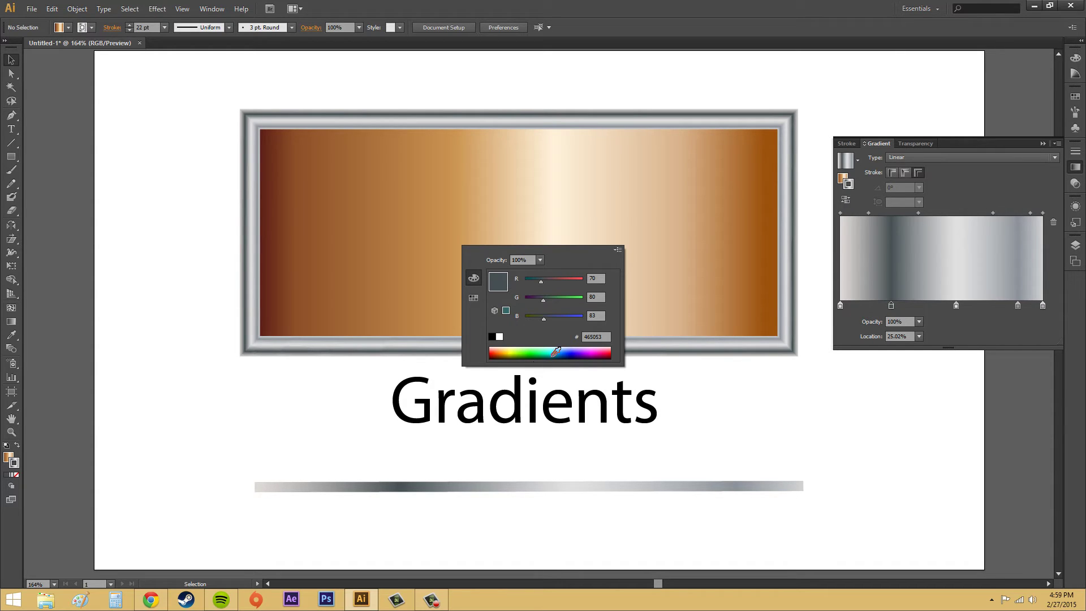
left_click_drag(555, 353, 583, 350)
left_click(1005, 330)
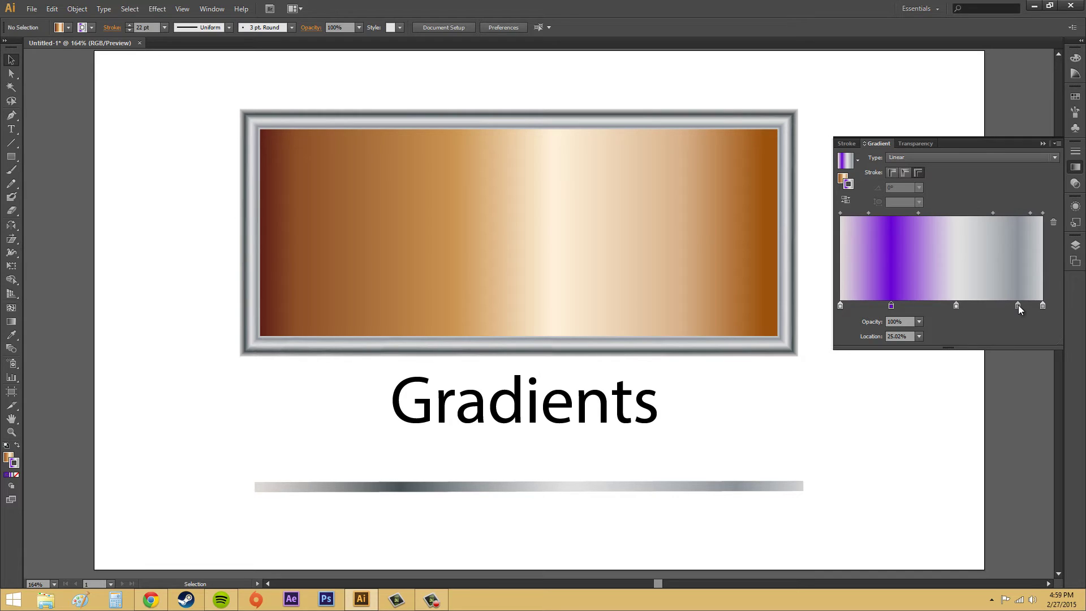
double_click(1018, 306)
left_click(585, 349)
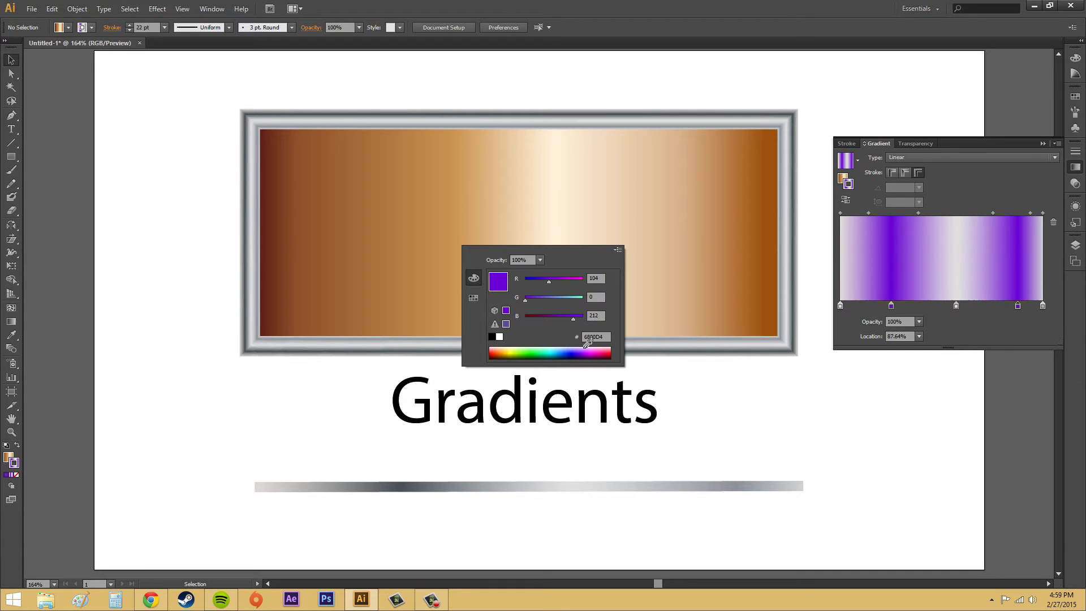
left_click(1007, 337)
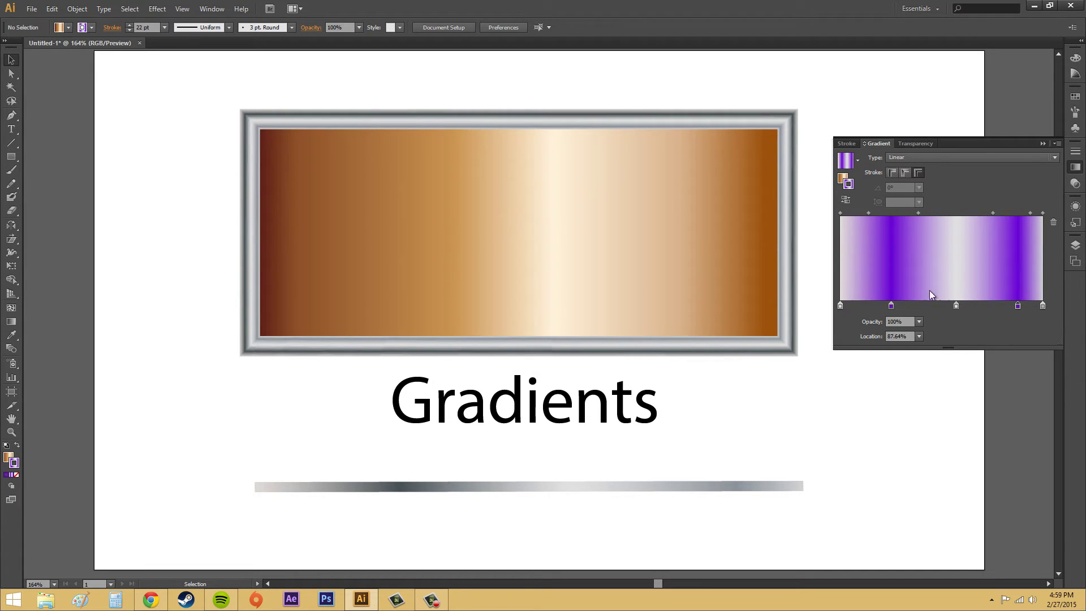
Activate the stroke, swap it with the fill, and bring the purple fill forward
left_click(843, 178)
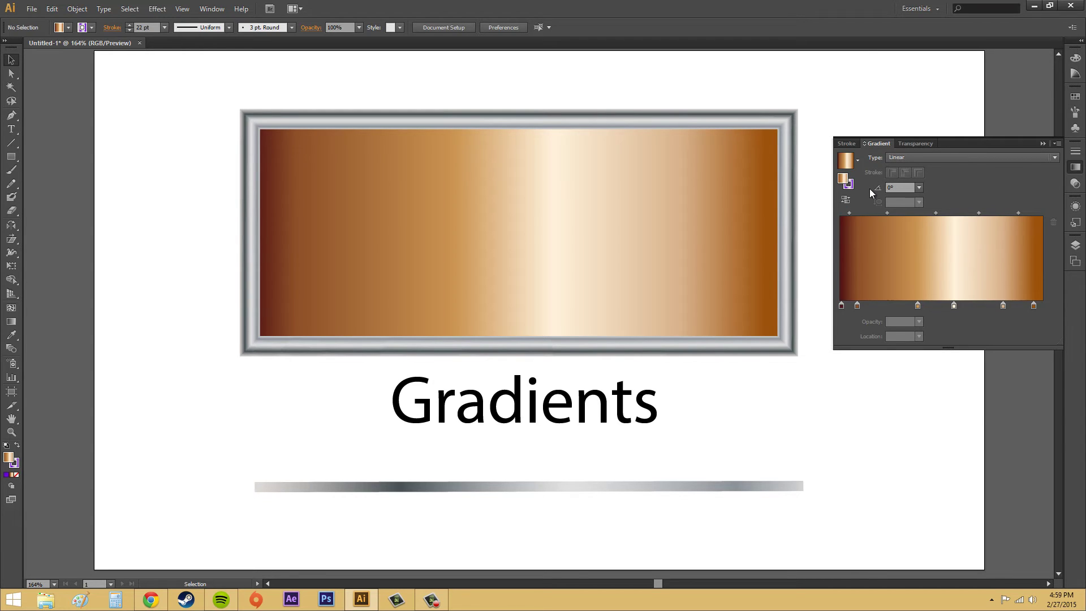
left_click(852, 187)
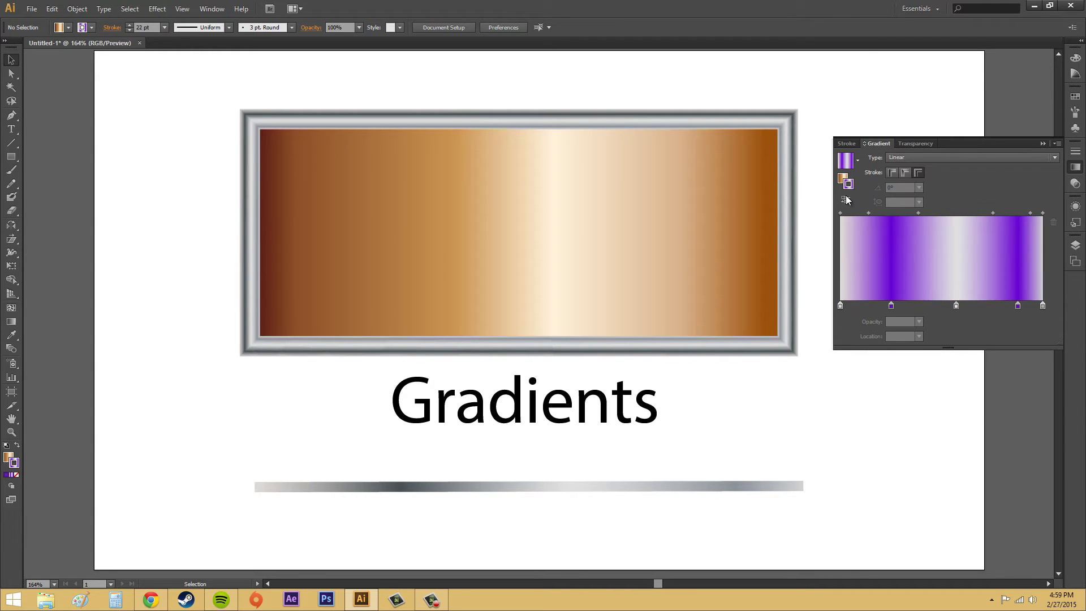
left_click(18, 446)
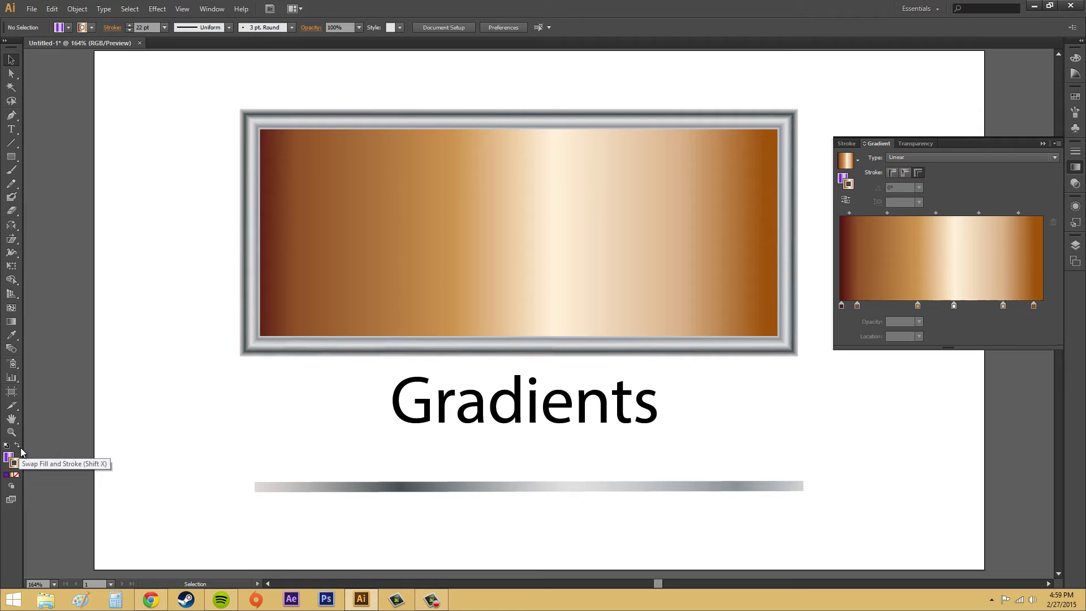
left_click(8, 458)
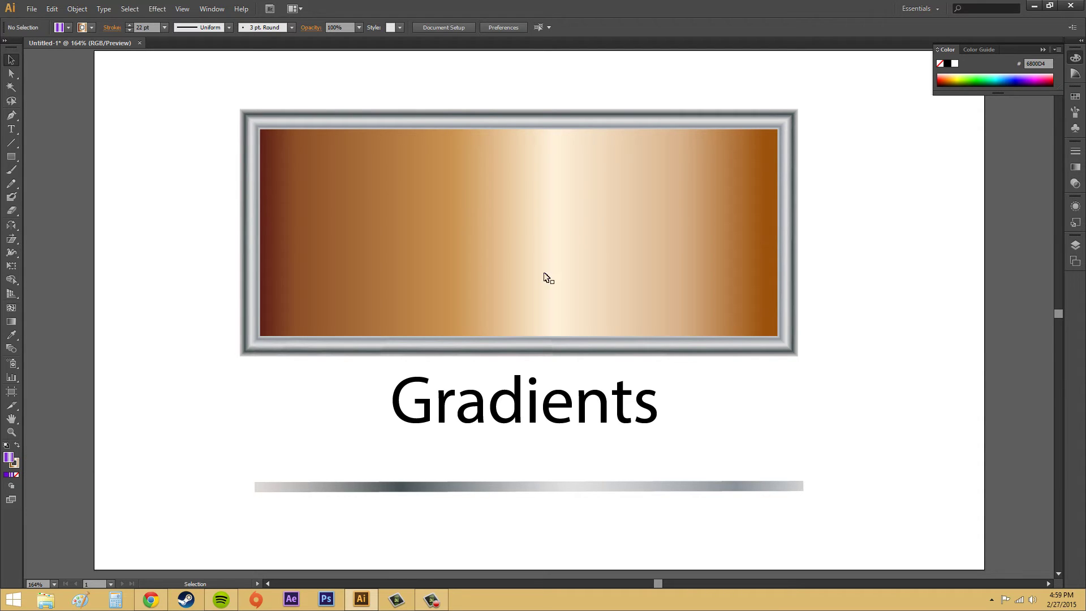
Drag the middle colour stops off the rectangle's copper gradient, keeping only the dark red and orange ends
left_click(656, 216)
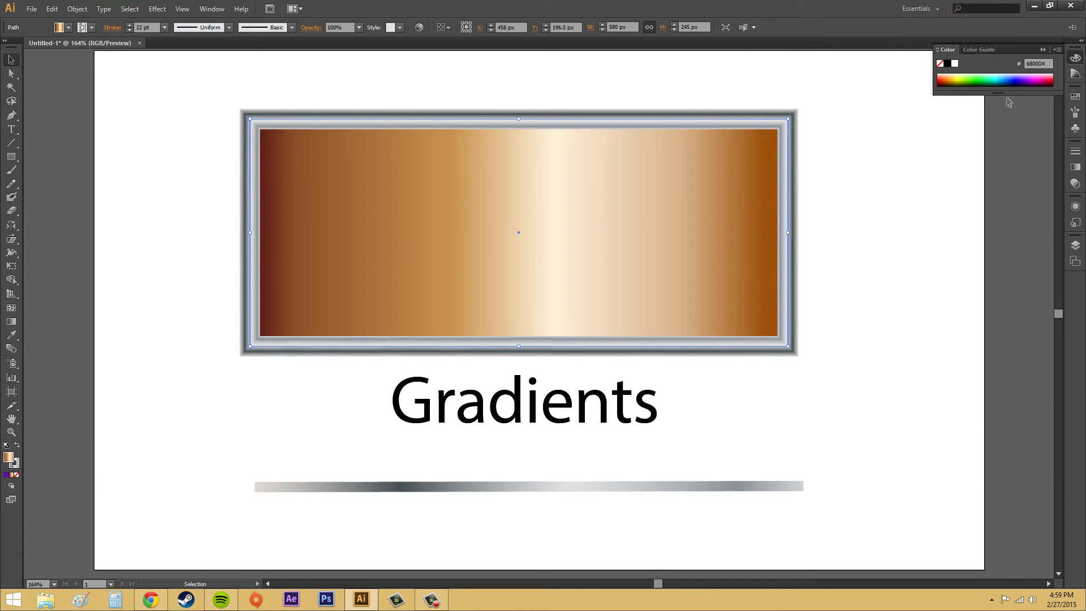
left_click(1075, 167)
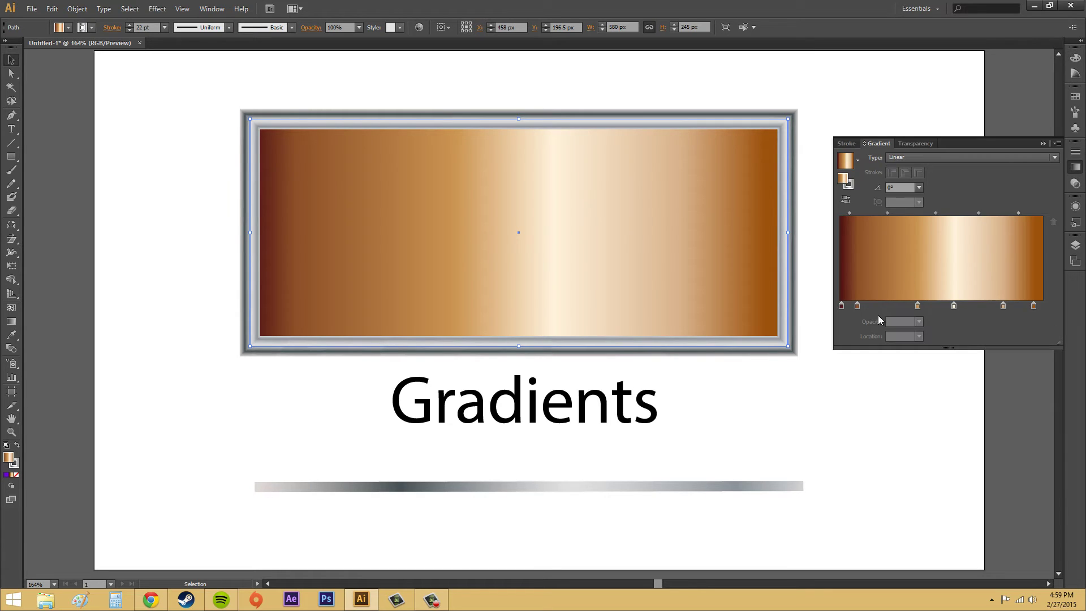
left_click_drag(918, 307, 952, 338)
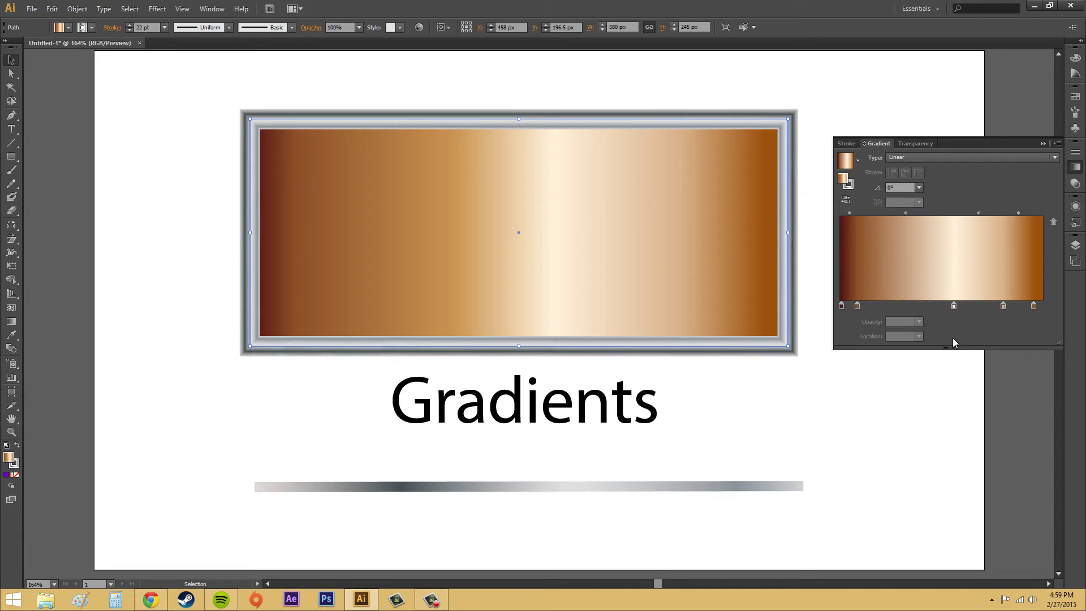
left_click_drag(857, 306, 856, 345)
left_click(954, 306)
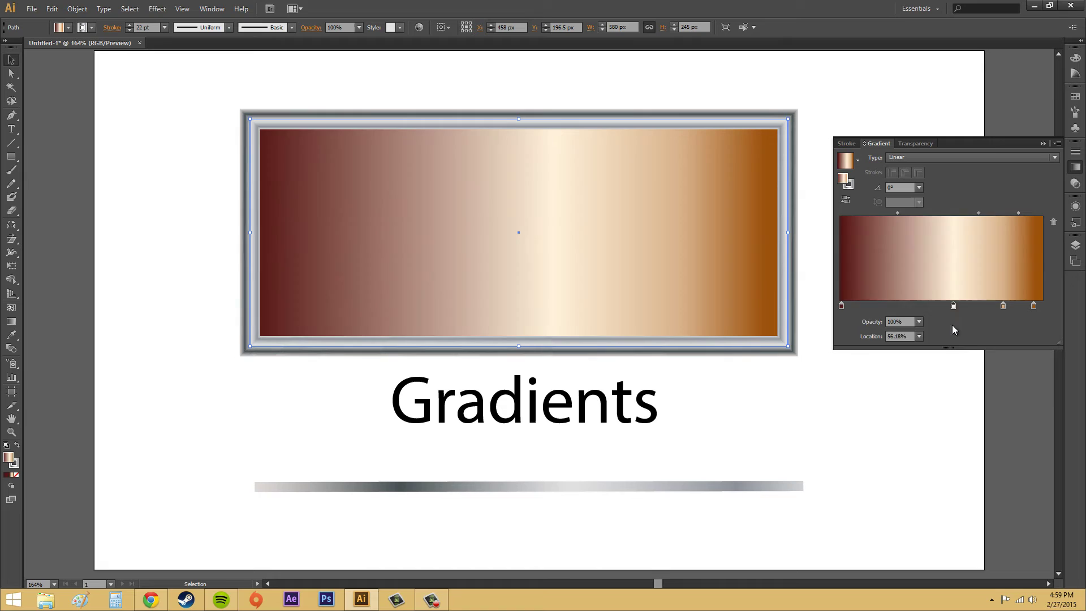
left_click_drag(953, 329, 954, 345)
left_click_drag(1003, 306, 1005, 367)
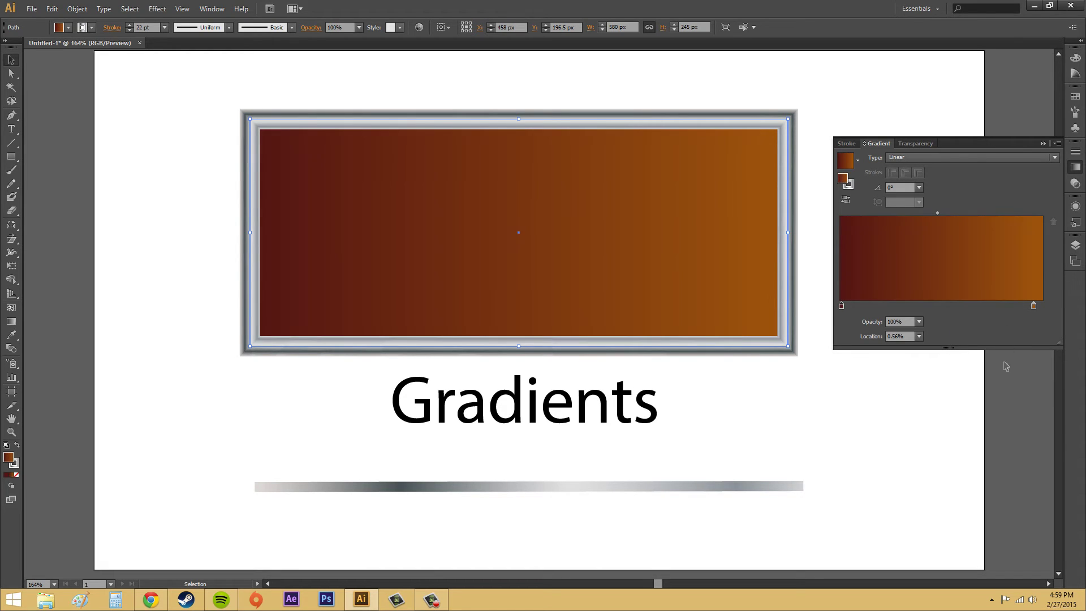
Add a purple stop mid-gradient and pull both midpoints toward it, leaving a narrow purple band
left_click(940, 308)
double_click(942, 307)
left_click(585, 350)
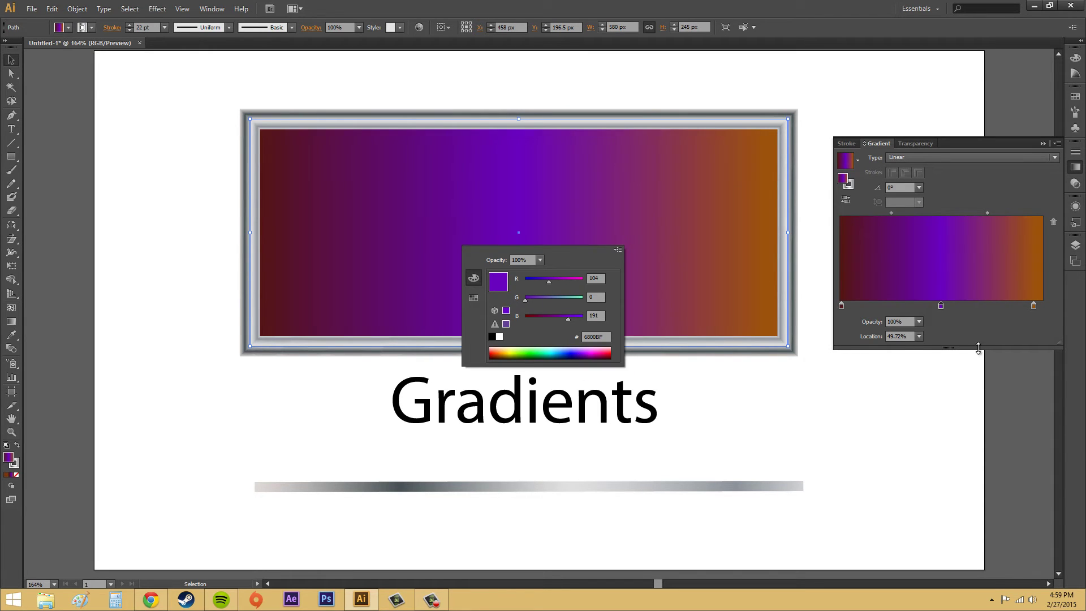
left_click(1001, 346)
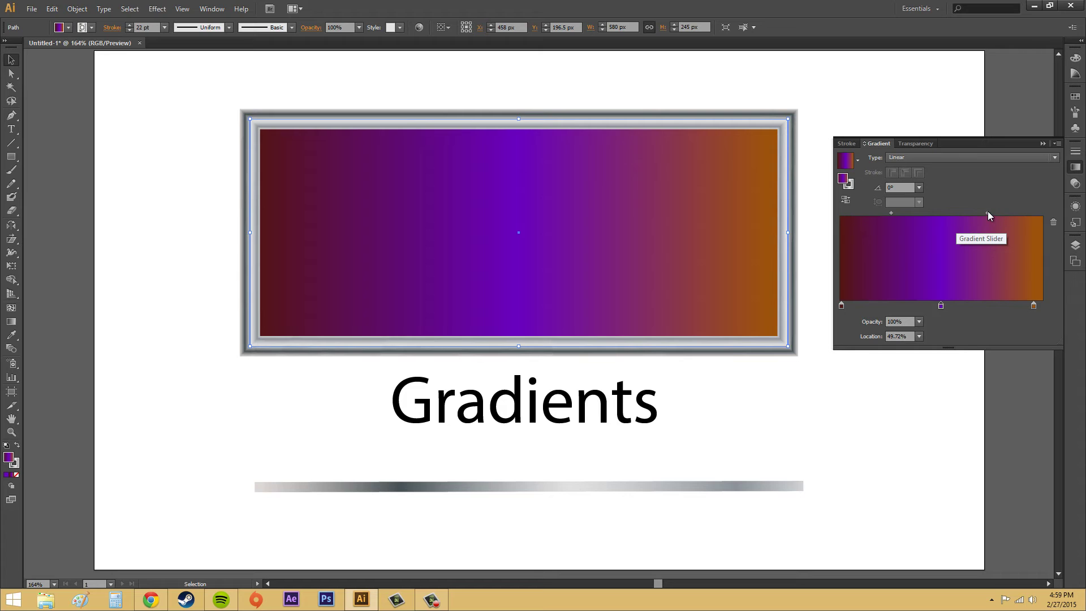
left_click_drag(988, 213, 965, 212)
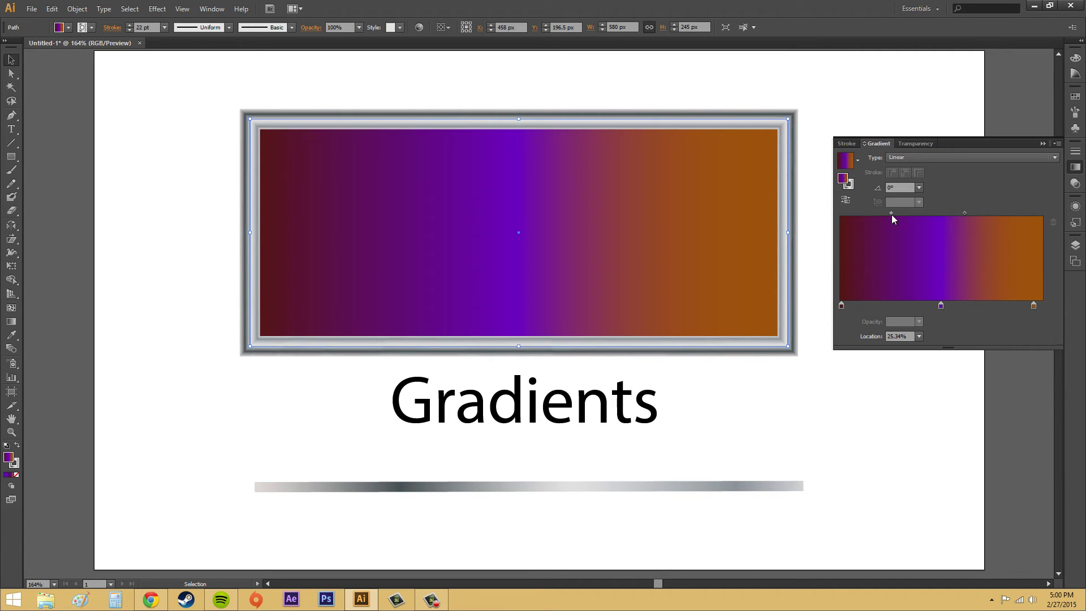
left_click_drag(891, 214, 952, 212)
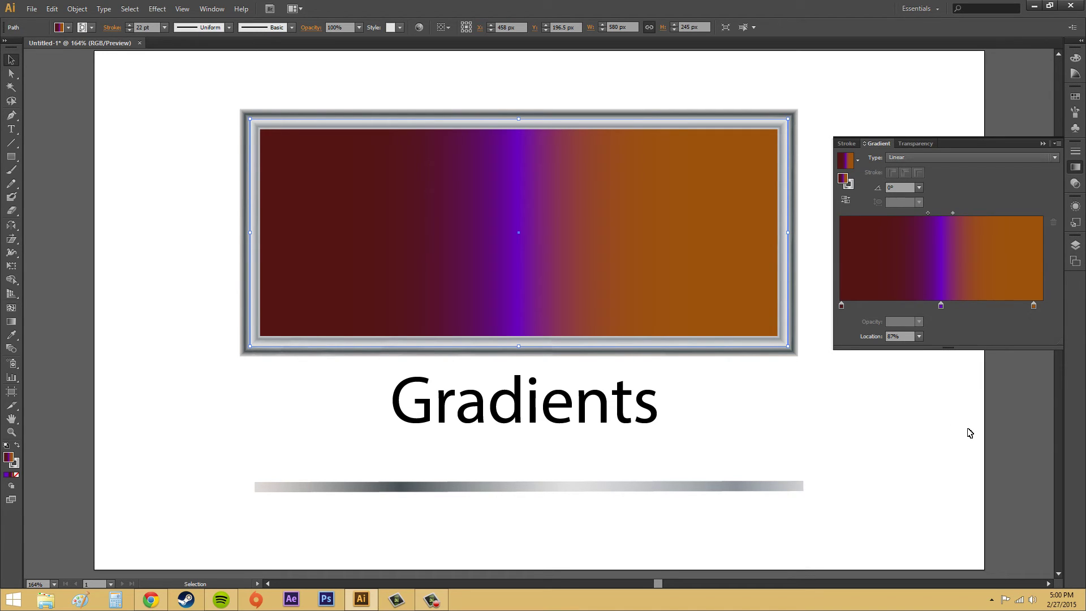
Browse the Gradients swatch library without choosing one, reselect the rectangle, and collapse the Swatches panel
left_click(957, 419)
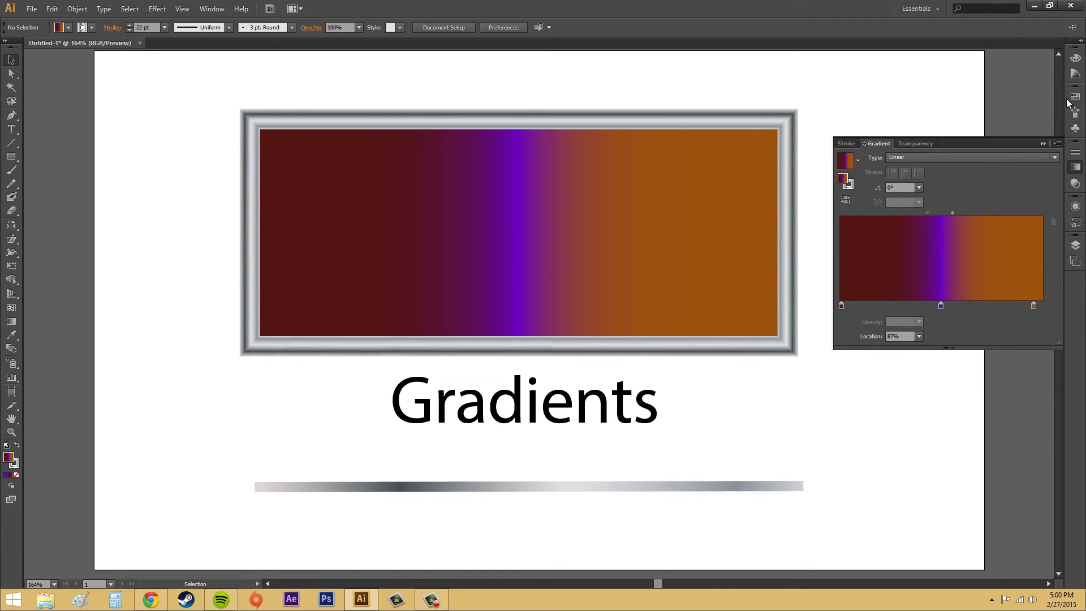
left_click(1075, 97)
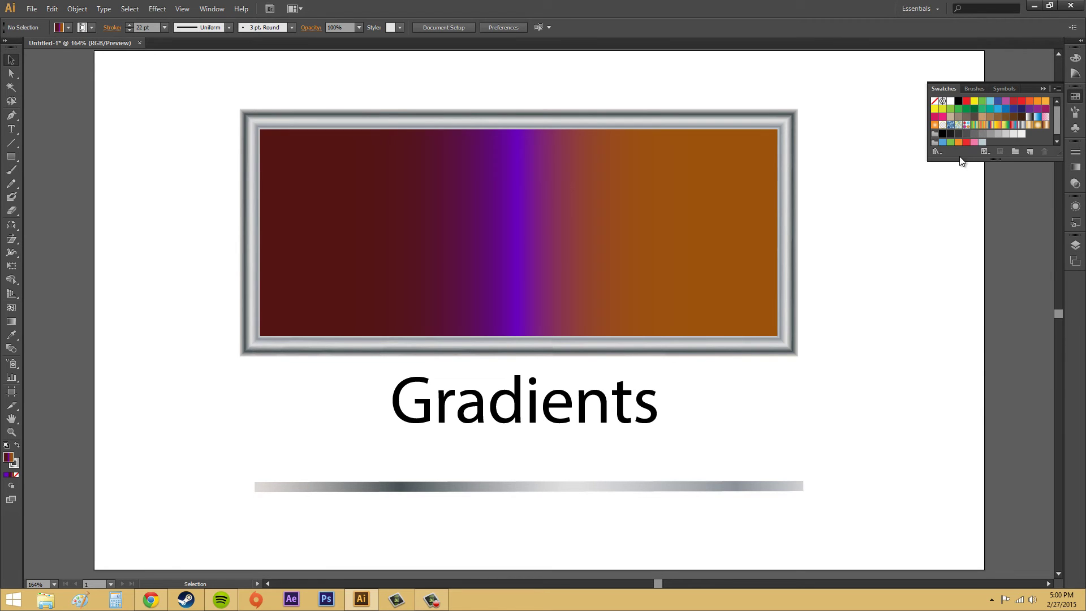
left_click(938, 151)
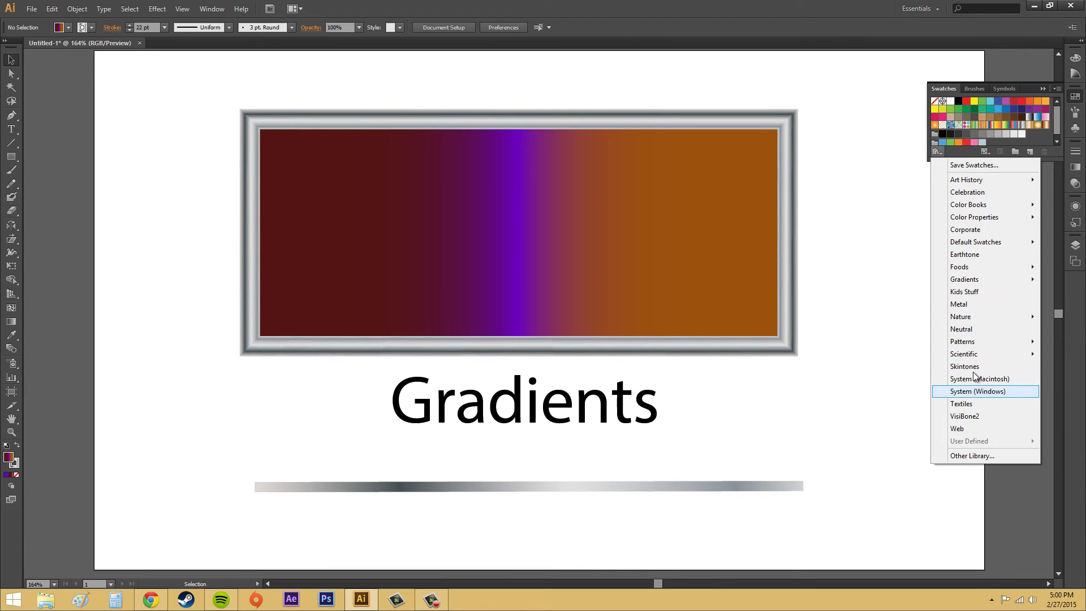
mouse_move(980, 283)
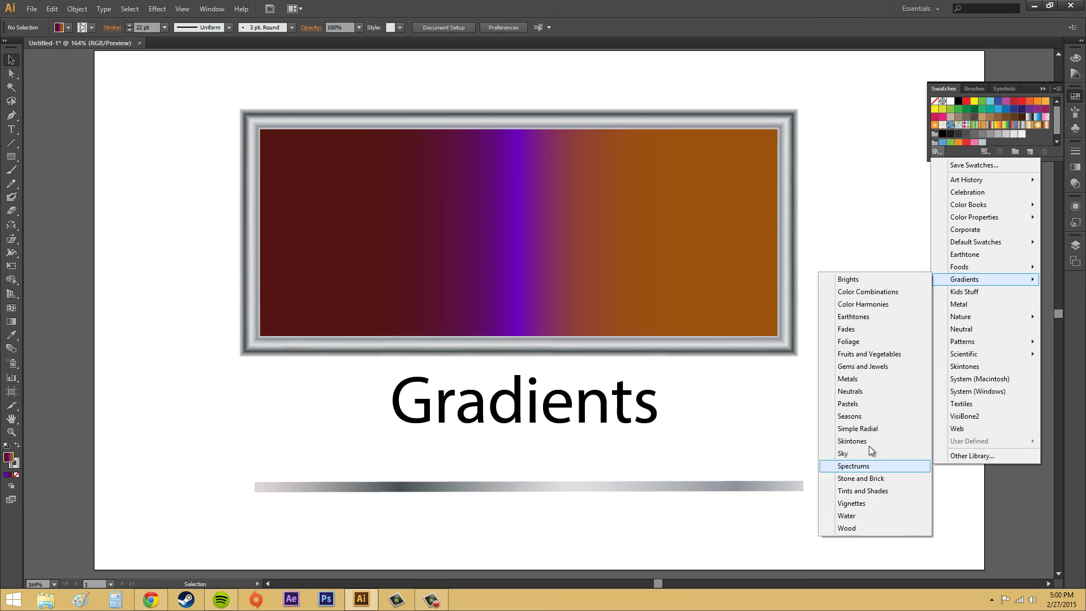
left_click(864, 224)
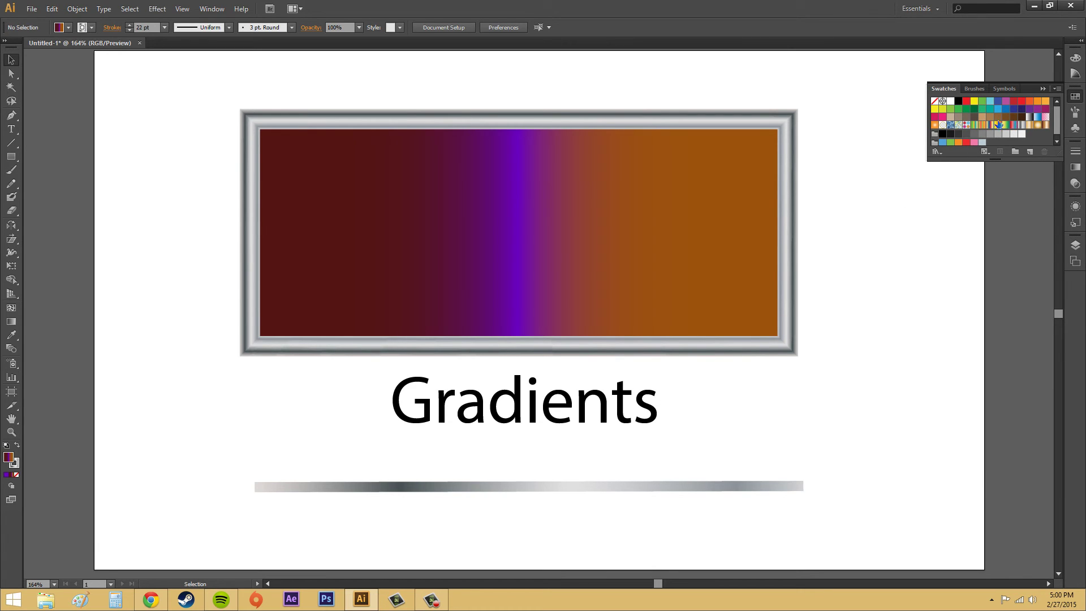
left_click(710, 295)
left_click(1044, 89)
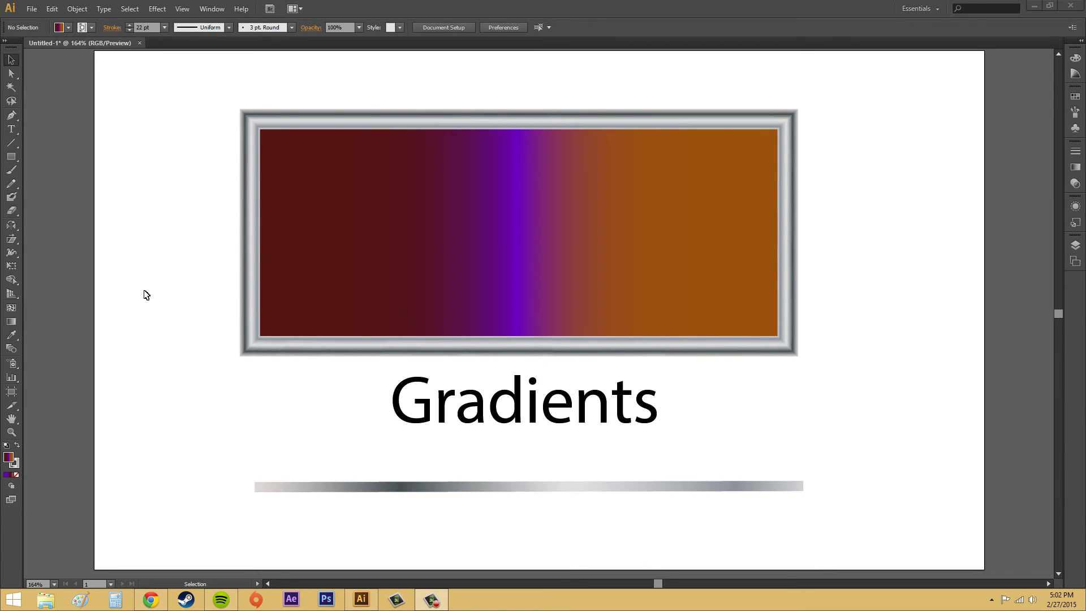
With the Gradient Tool, check the View menu's gradient annotator setting and click the rectangle to show its bar
left_click(12, 323)
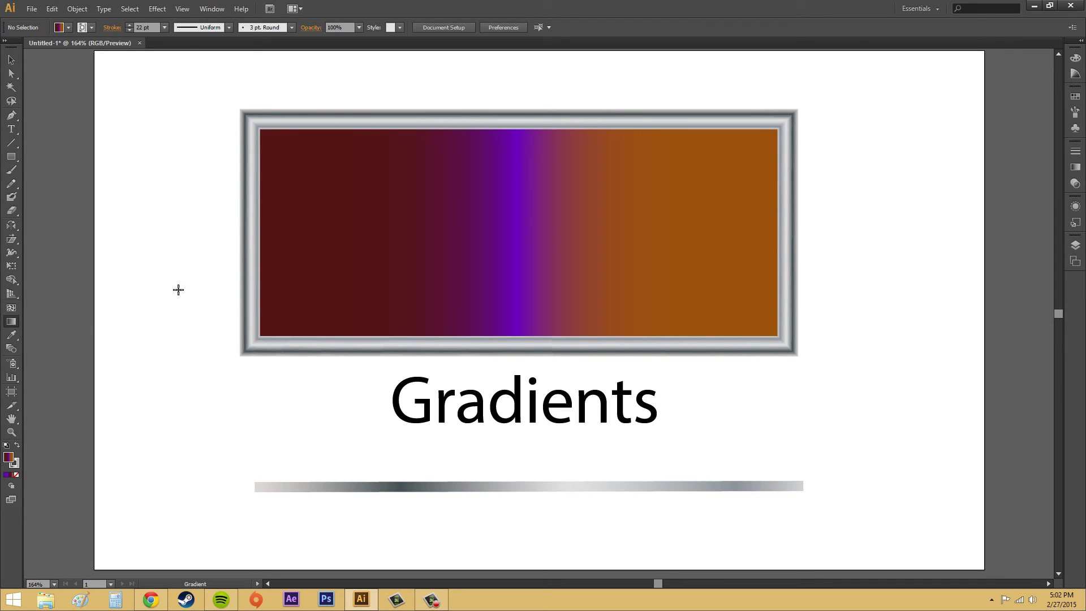
left_click(189, 8)
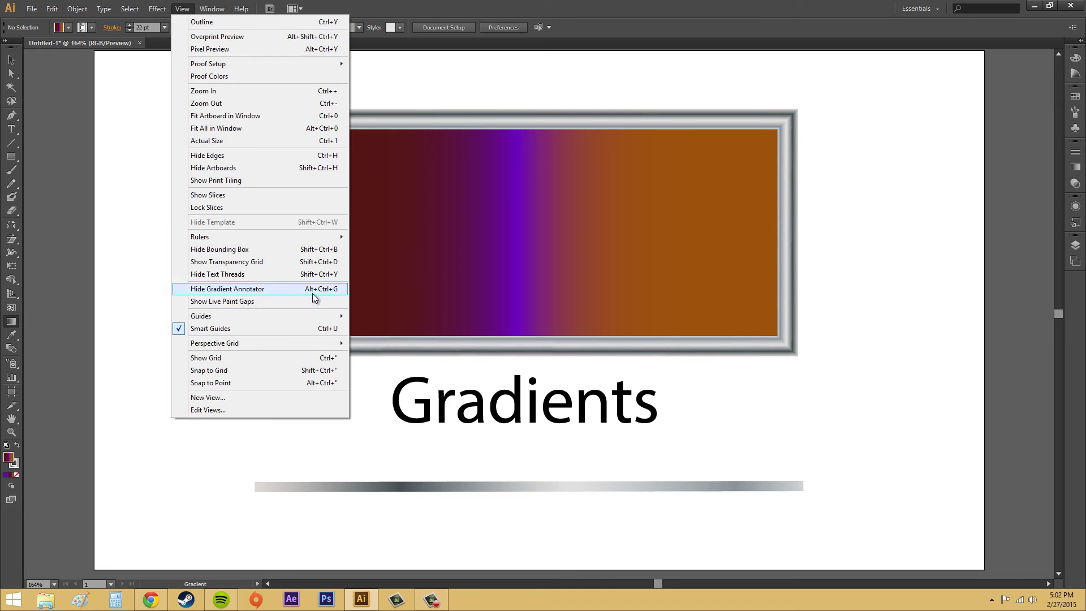
left_click(528, 237)
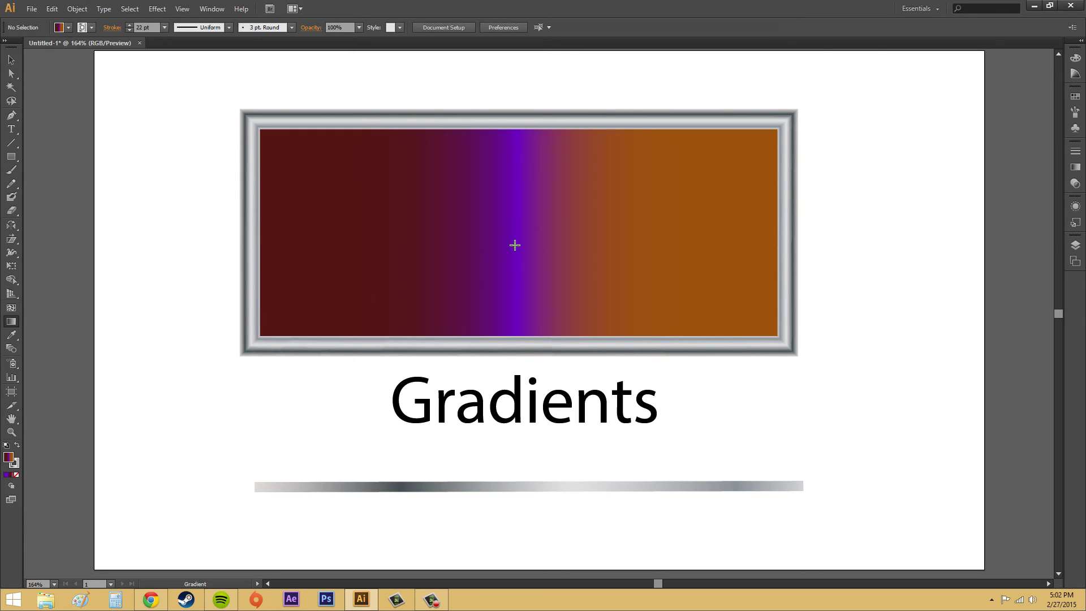
left_click(517, 240)
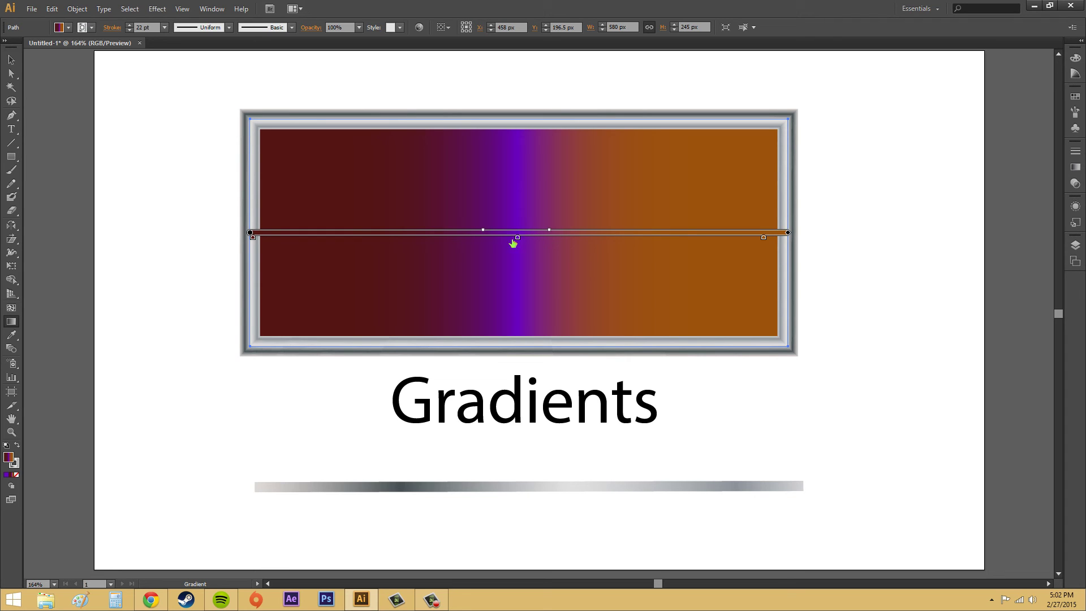
Drag the purple and orange stops, both midpoints, and the start point along the on-canvas gradient bar
mouse_move(516, 240)
left_mouse_down()
mouse_move(429, 243)
mouse_move(575, 242)
mouse_move(517, 240)
left_mouse_up()
mouse_move(763, 238)
left_mouse_down()
mouse_move(689, 243)
mouse_move(757, 239)
left_mouse_up()
left_click_drag(555, 235, 609, 235)
left_click_drag(482, 235, 397, 230)
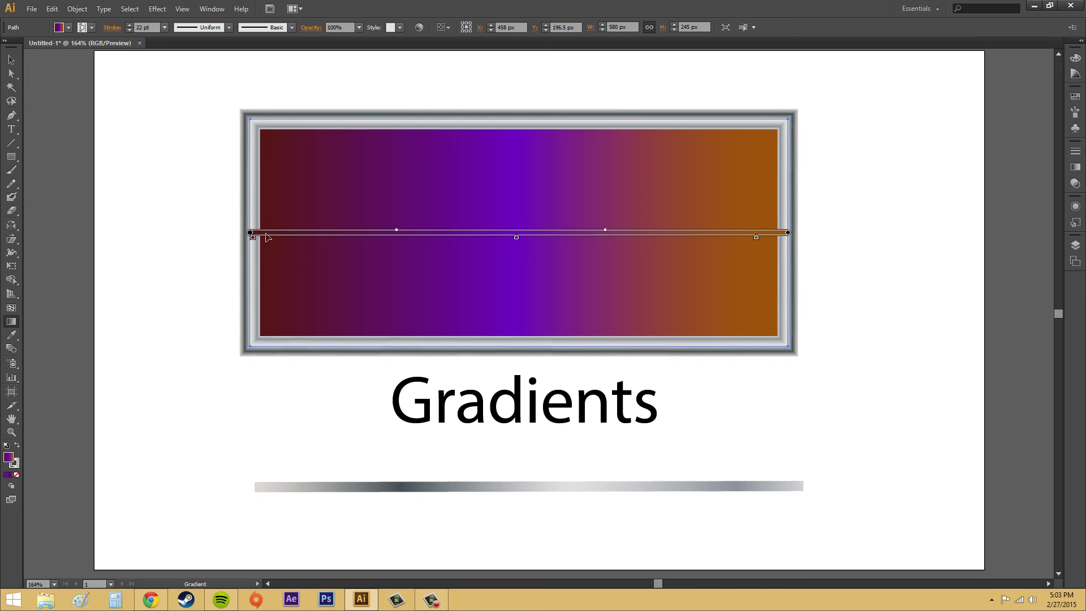
mouse_move(250, 233)
left_mouse_down()
mouse_move(409, 237)
mouse_move(239, 235)
left_mouse_up()
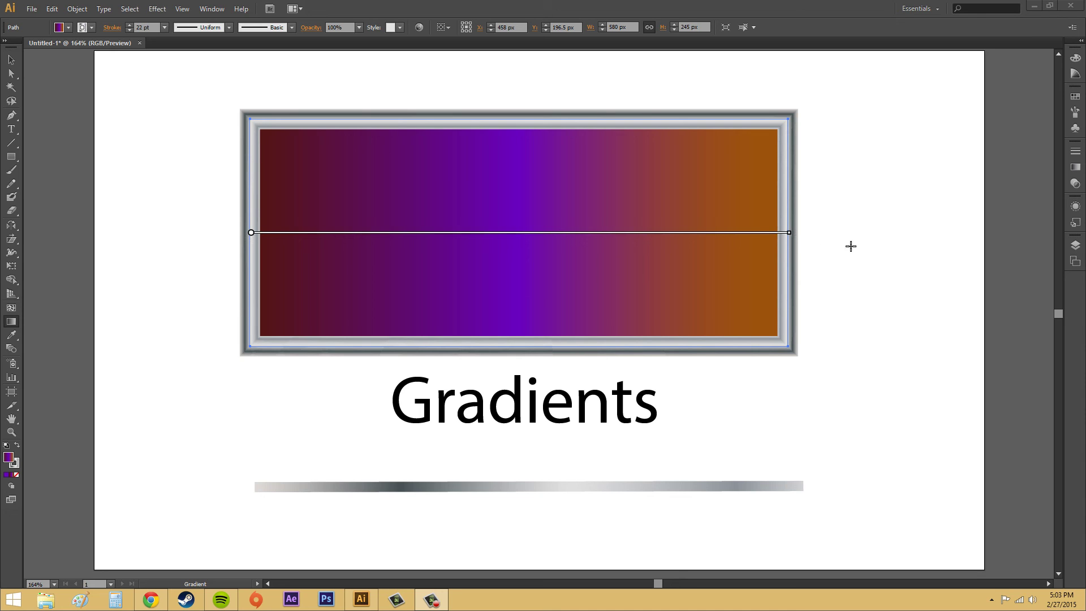
mouse_move(792, 237)
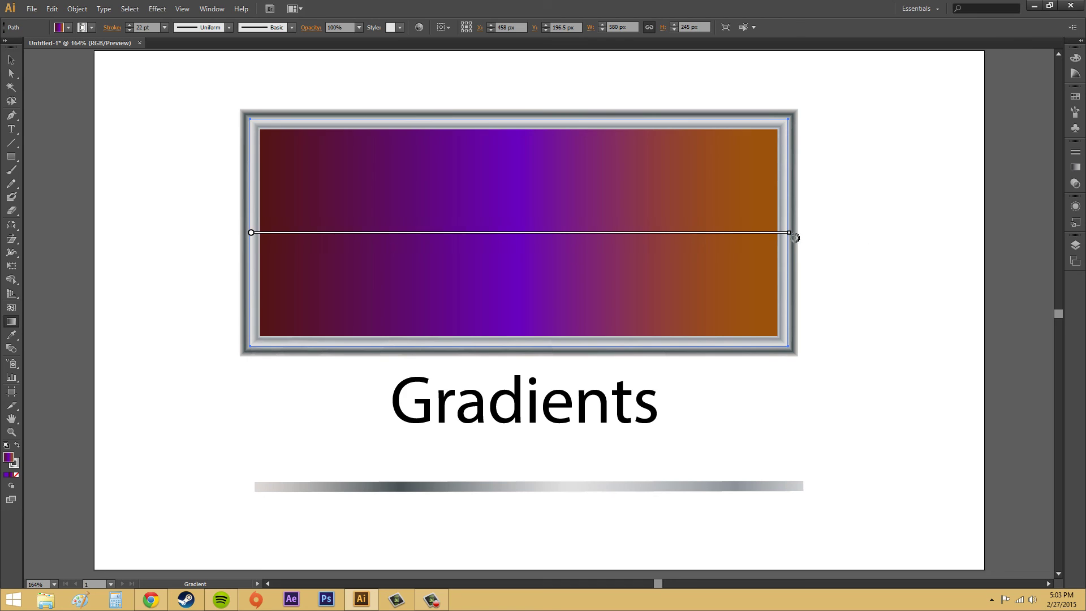
left_click_drag(797, 238, 547, 242)
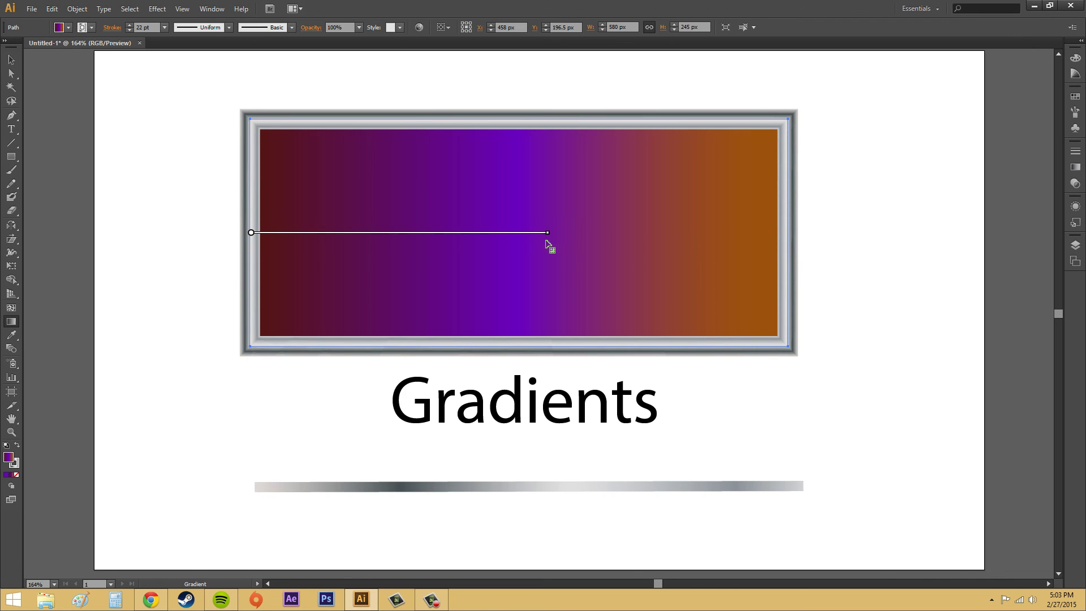
key("ctrl+z")
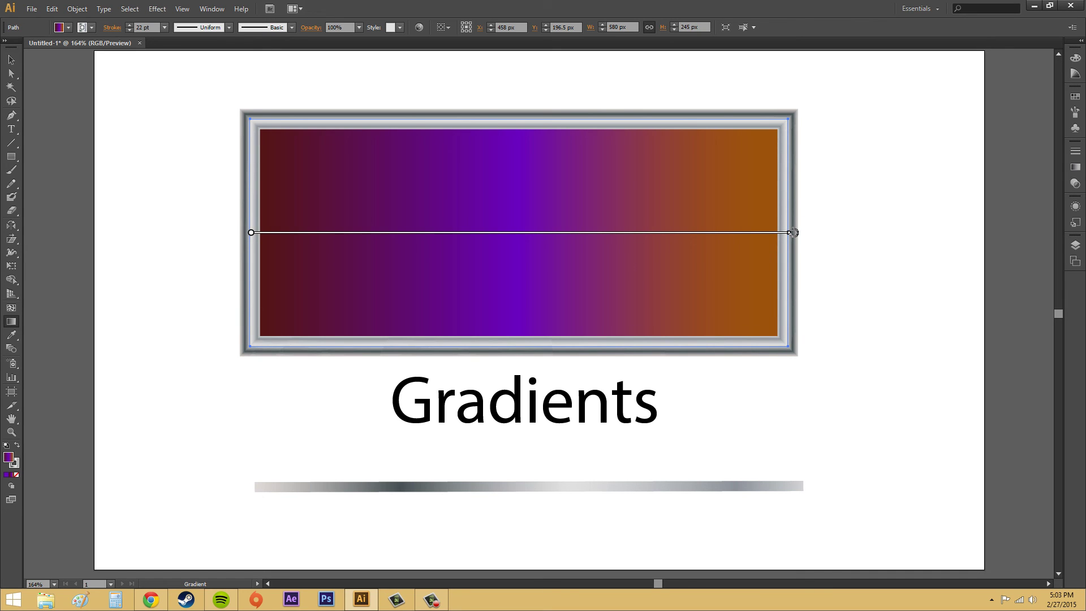
mouse_move(794, 232)
left_mouse_down()
mouse_move(798, 194)
mouse_move(752, 122)
mouse_move(626, 76)
mouse_move(623, 107)
mouse_move(691, 279)
mouse_move(654, 378)
left_mouse_up()
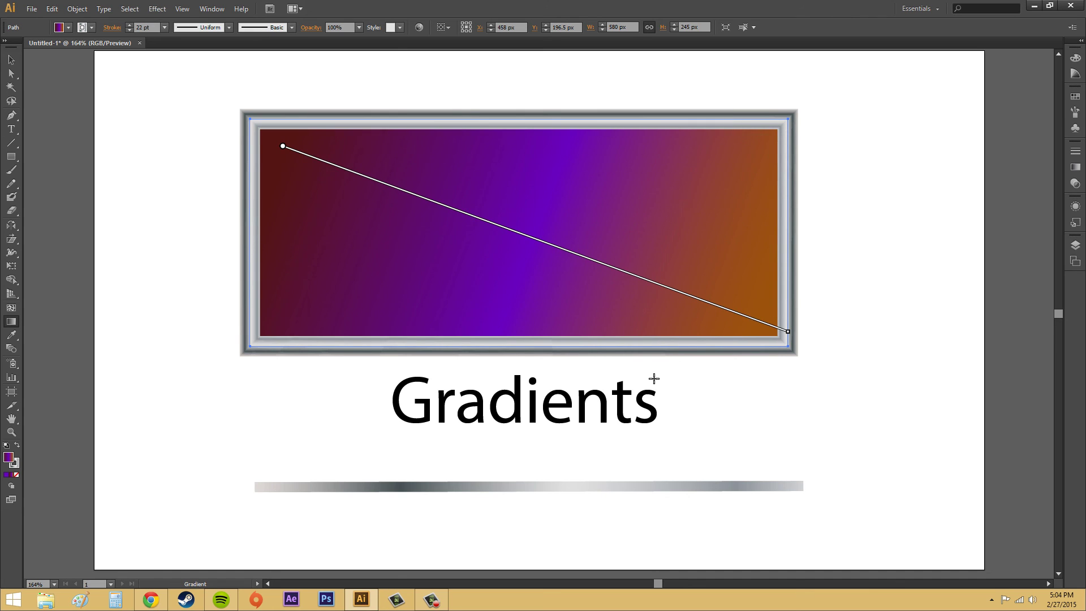
key("ctrl+z")
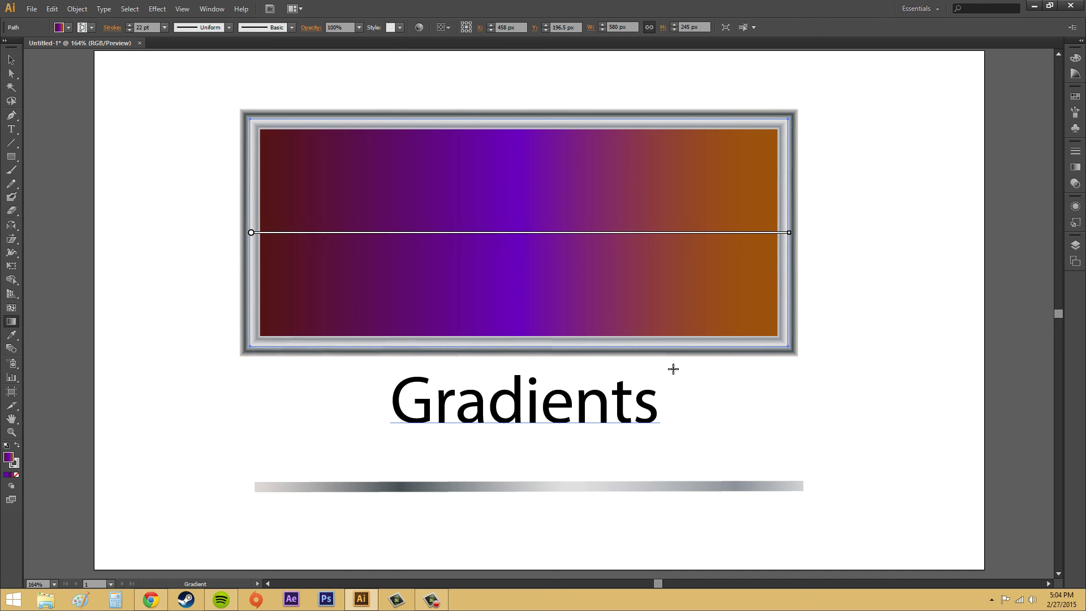